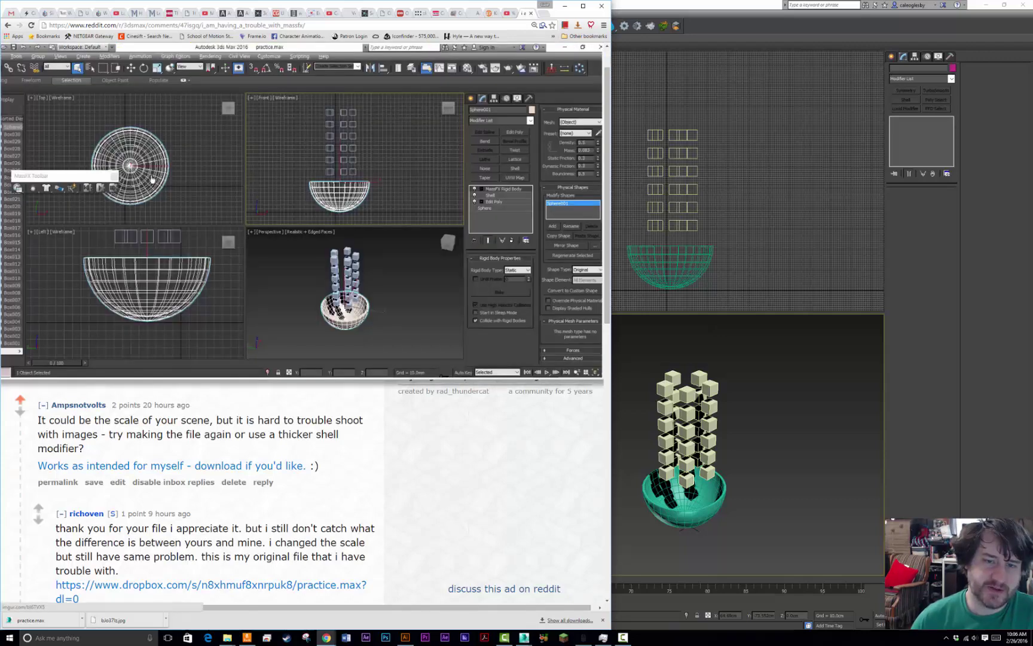
- Switch to 3ds Max, run the MassFX simulation with edged faces hidden in the perspective view, and reset it
scroll(304, 295, "down", 3)
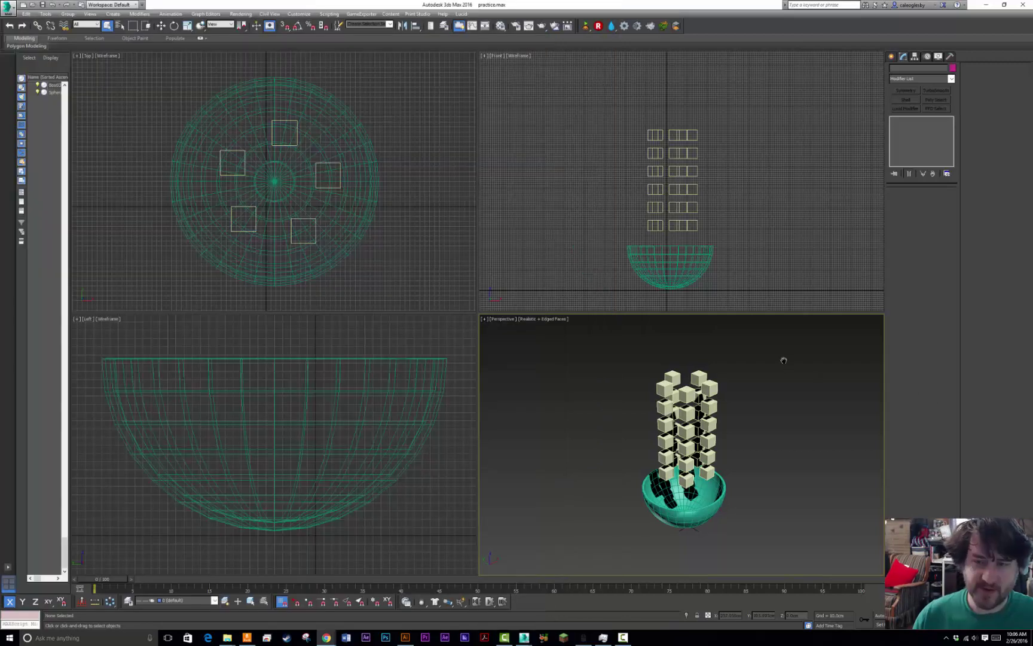
left_click(933, 401)
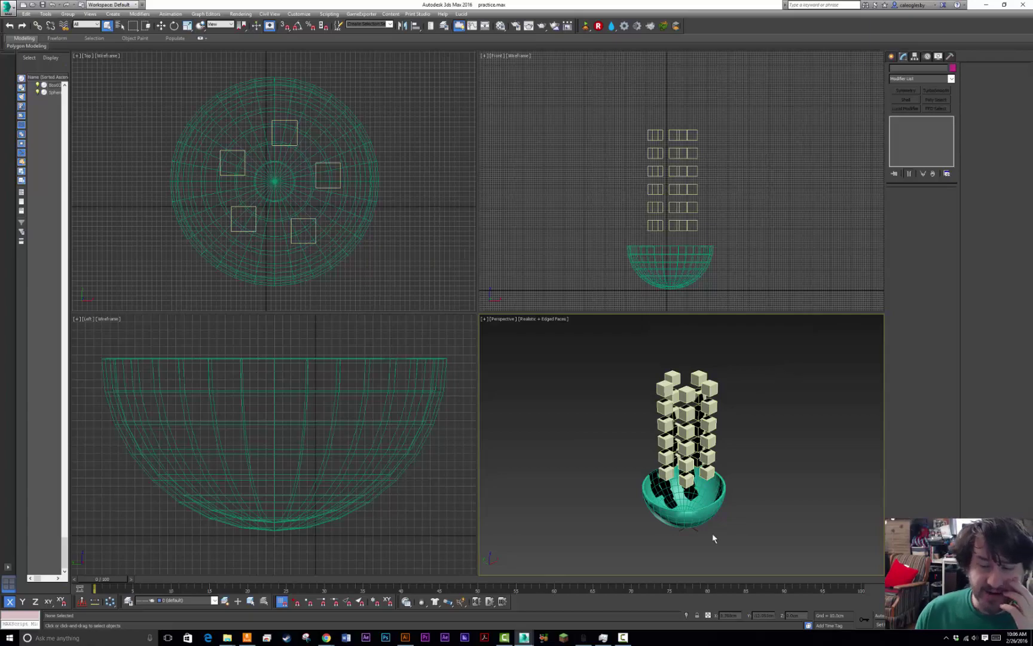
left_click(489, 602)
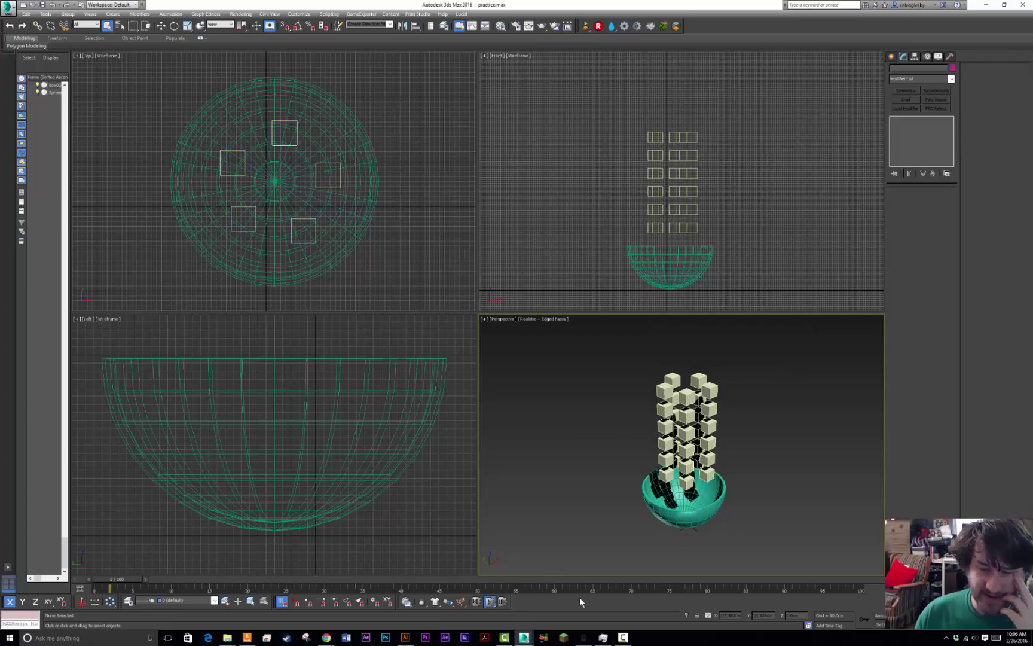
middle_click_drag(676, 474, 670, 472)
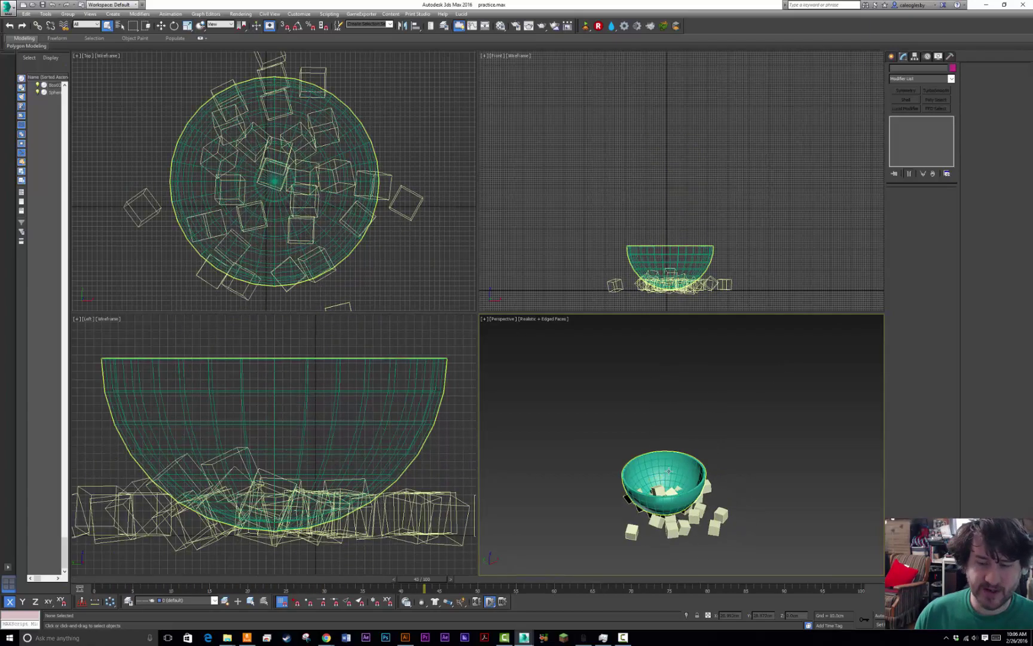
key("F4")
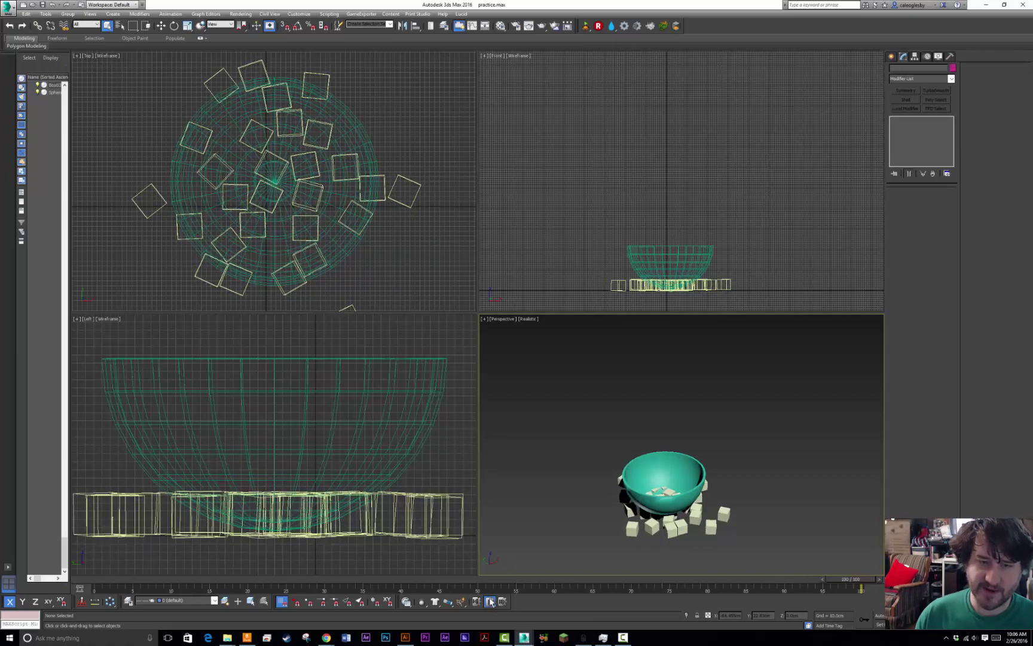
left_click(490, 602)
left_click(473, 602)
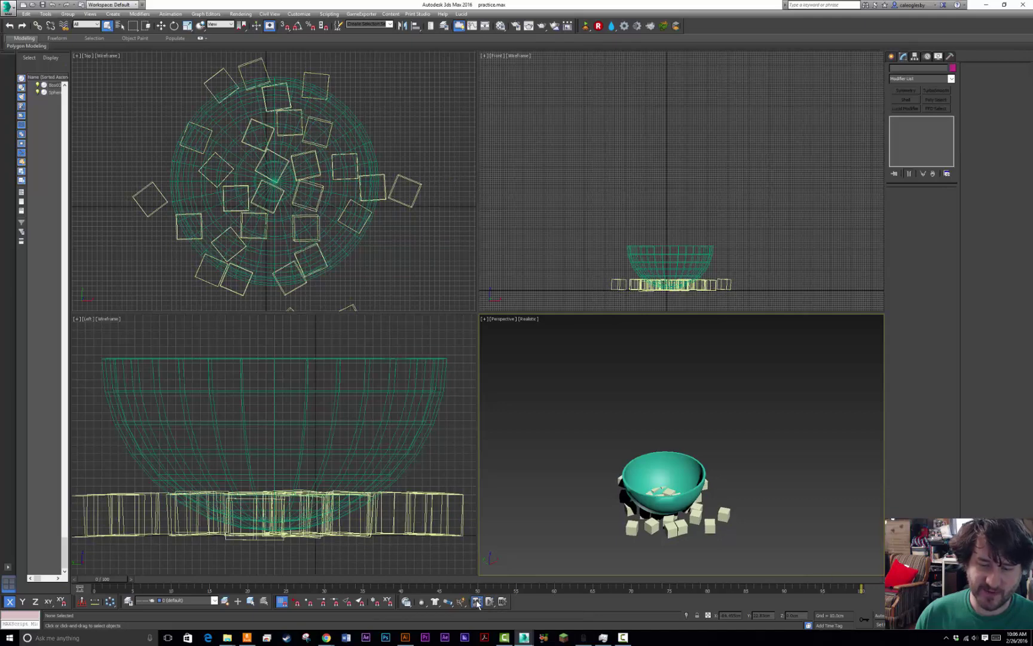
- Select the bowl, replay the simulation in a maximized perspective view, and reset it
left_click(677, 498)
scroll(677, 498, "up", 4)
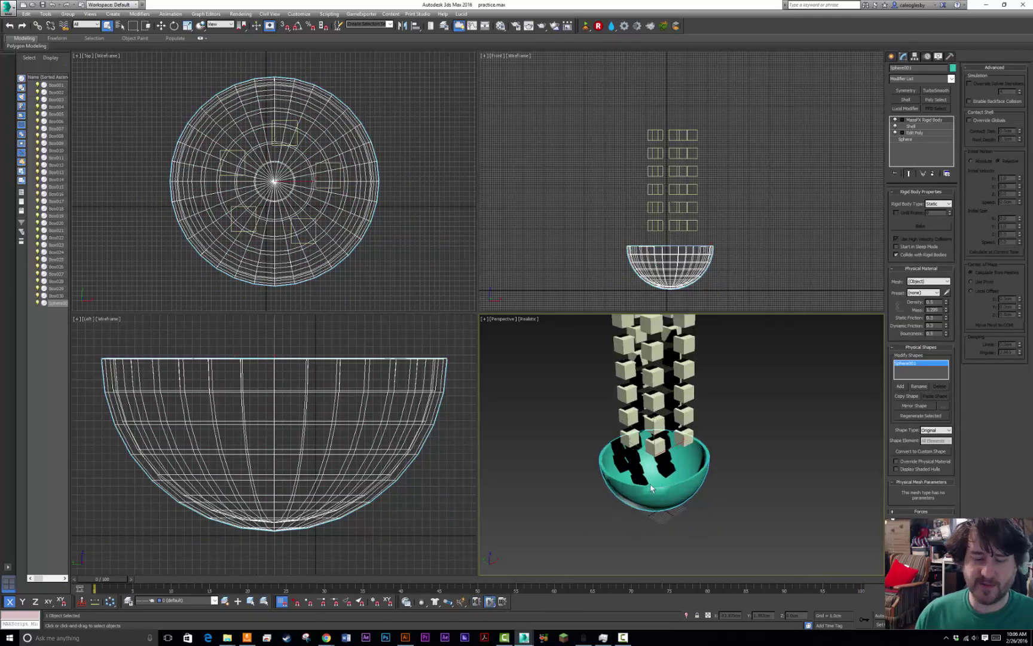
key("alt+w")
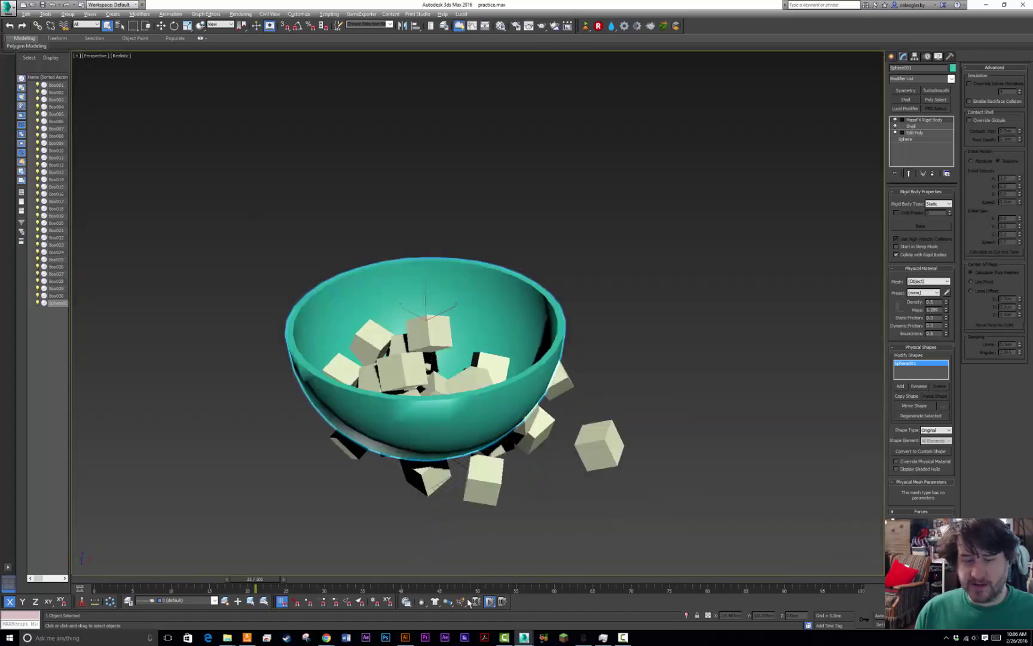
left_click(474, 602)
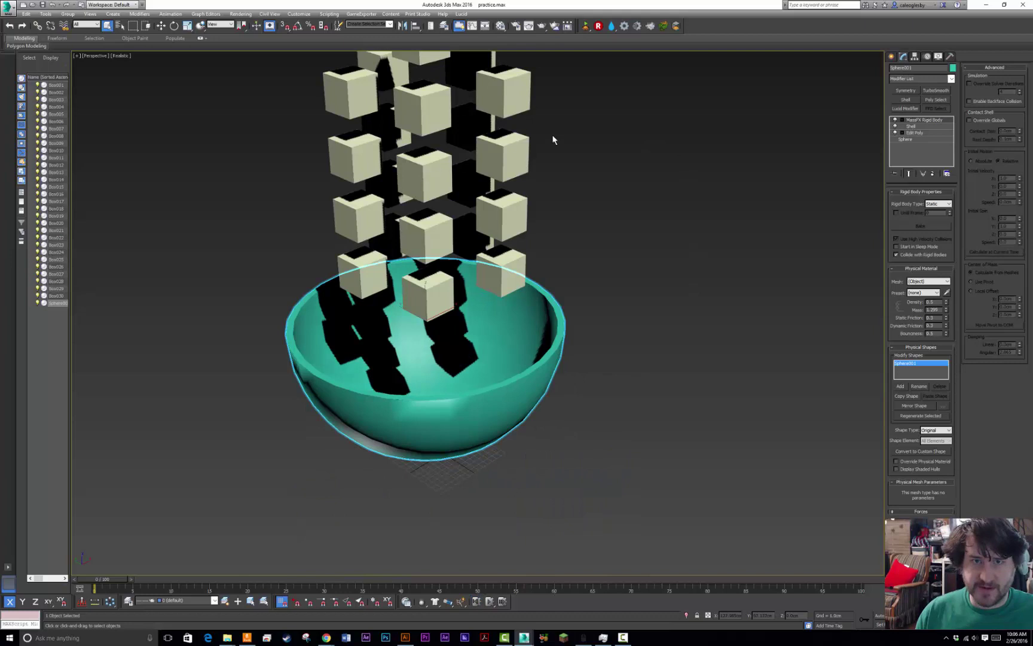
- Open the Scale Transform Type-In for the bowl and examine its local scale values
left_click(470, 323)
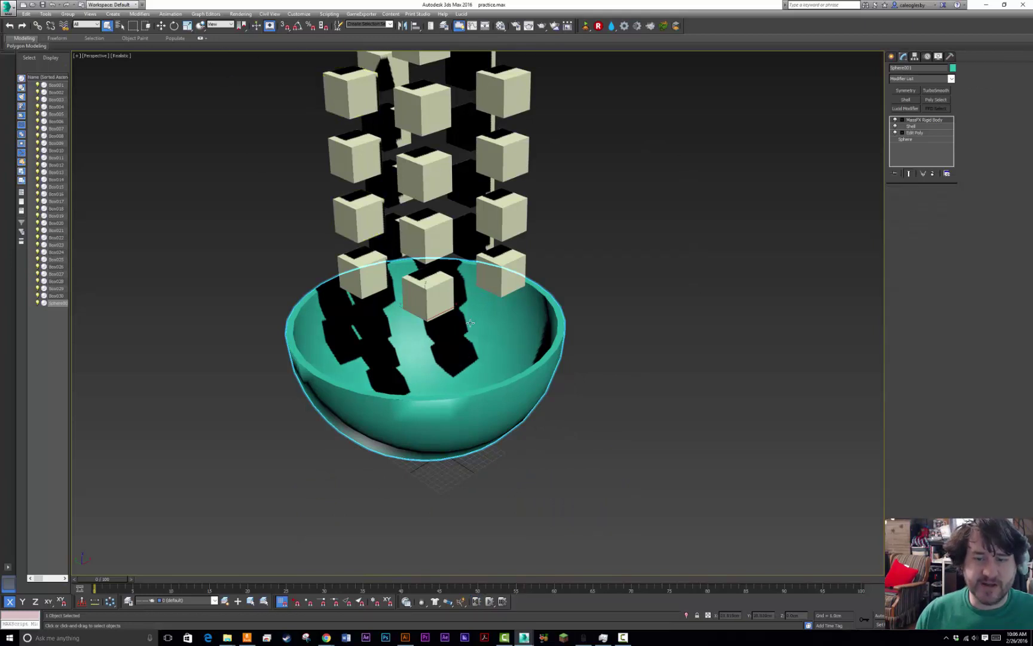
middle_click_drag(470, 323, 424, 295, "alt")
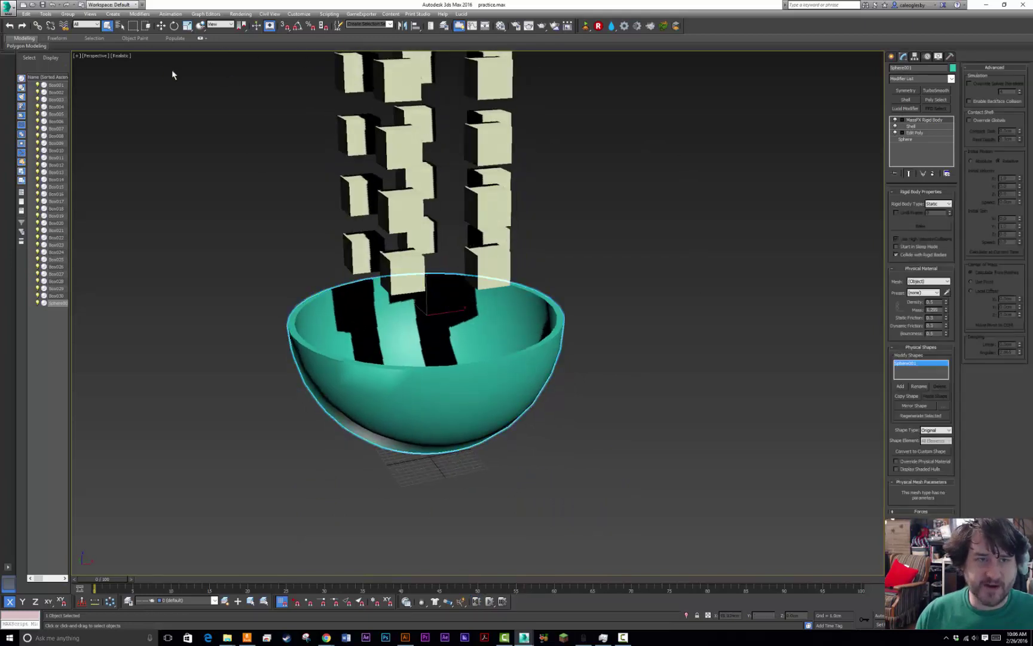
left_click(187, 26)
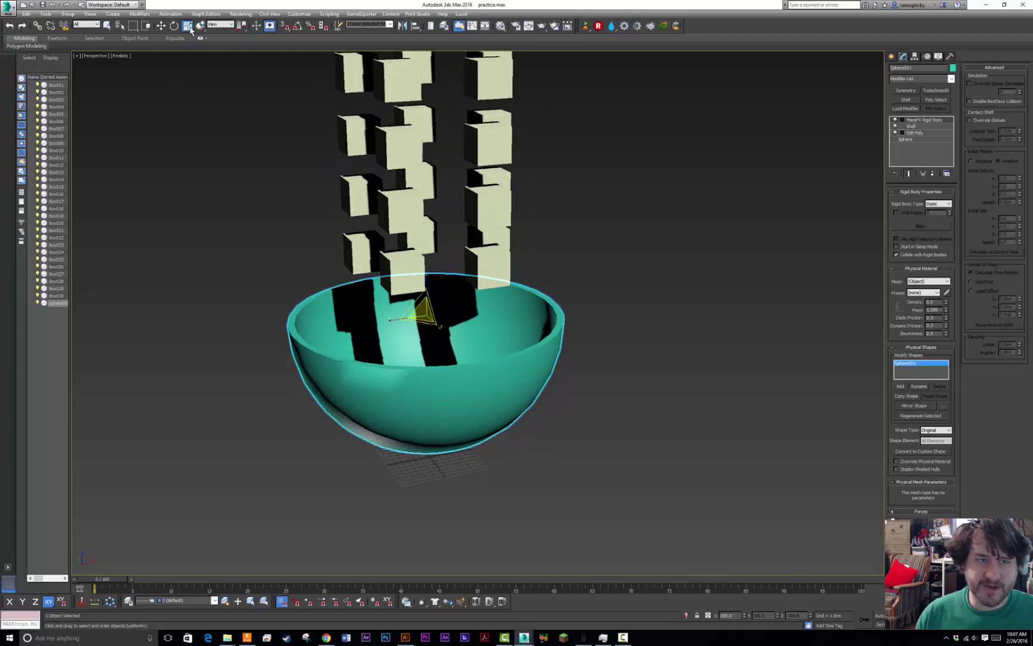
right_click(189, 28)
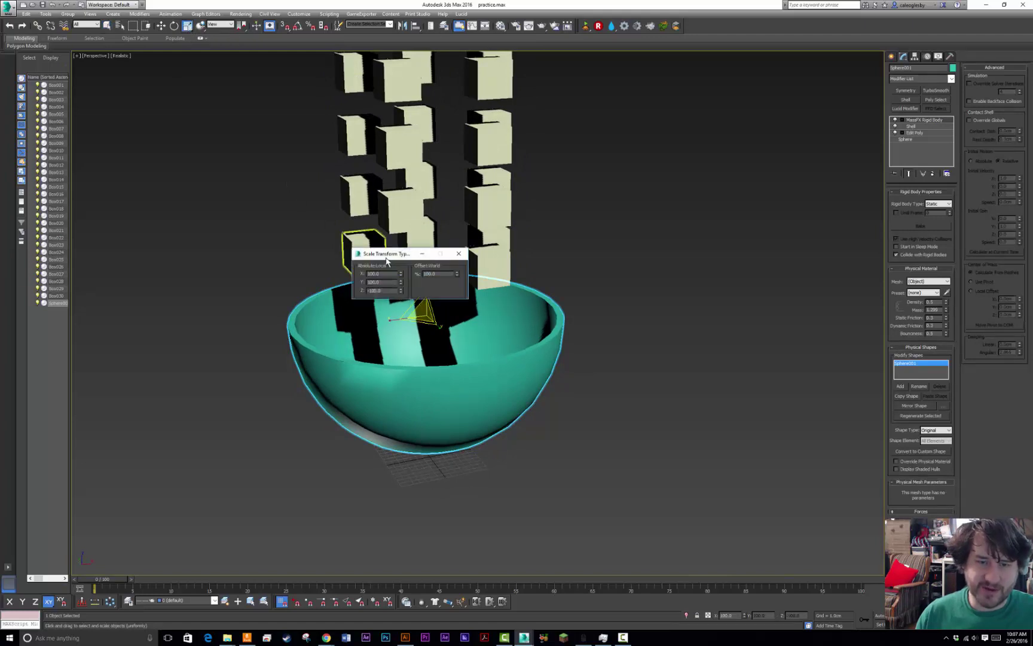
left_click_drag(387, 256, 246, 213)
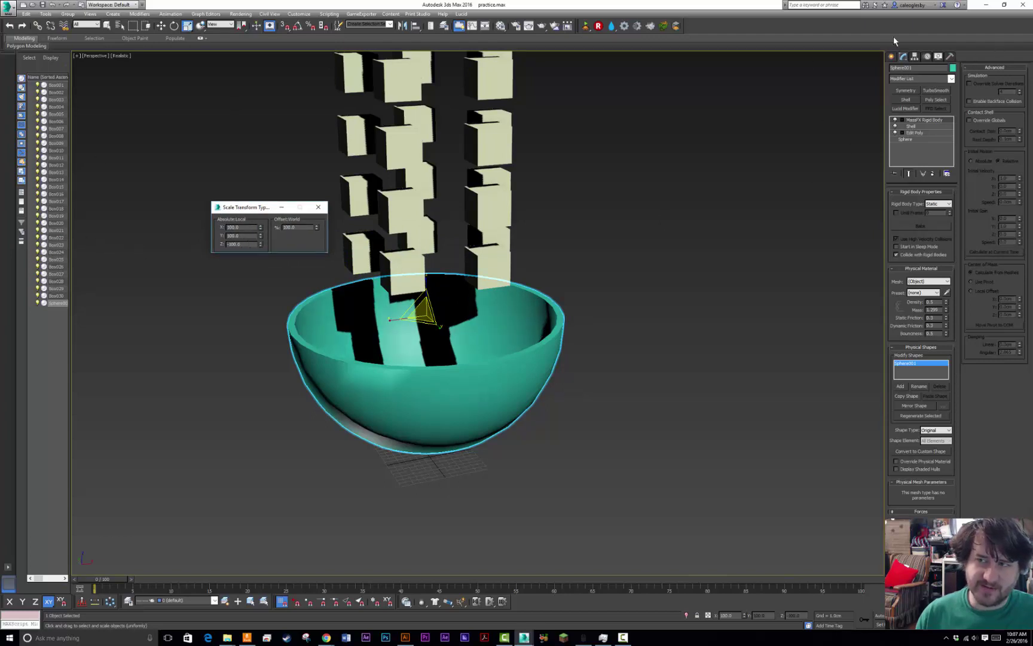
- Apply Reset XForm to the bowl and place the XForm modifier beneath MassFX Rigid Body in the stack
left_click(948, 57)
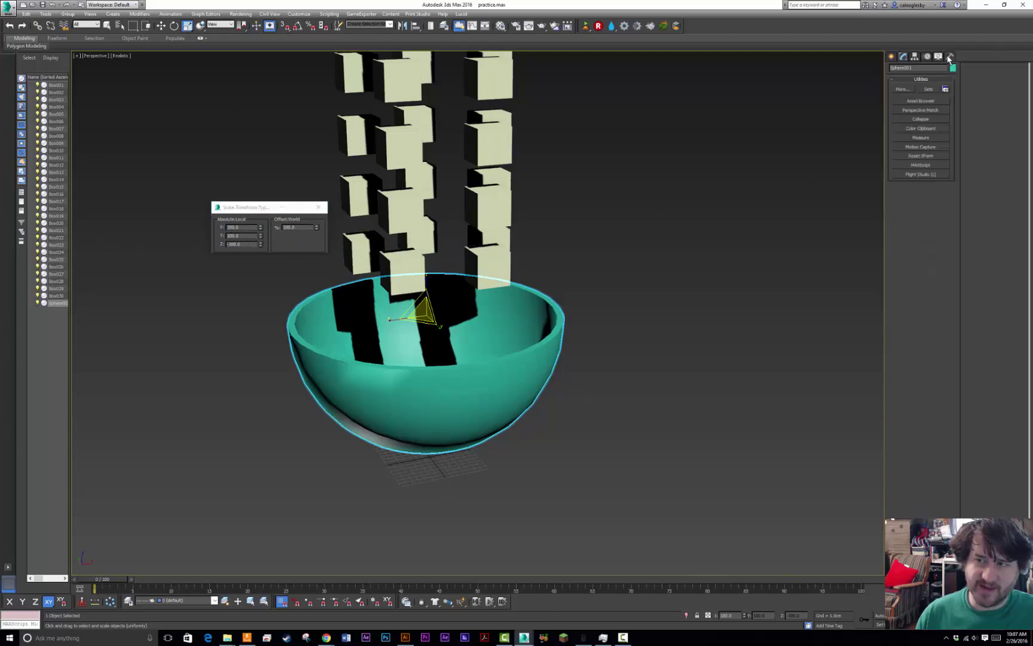
left_click(922, 156)
left_click(927, 201)
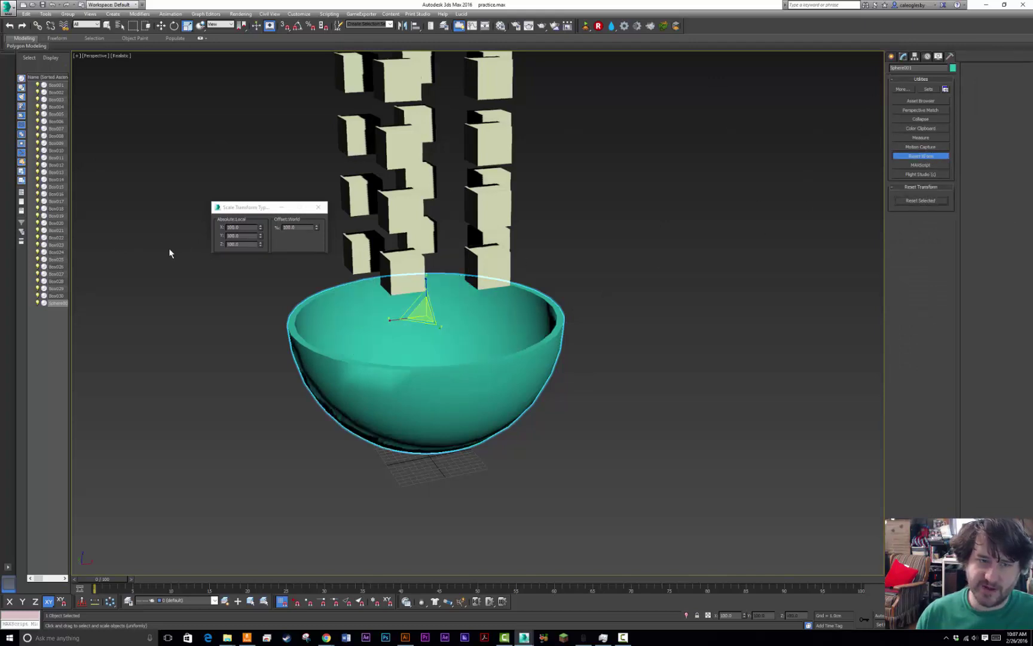
left_click(903, 57)
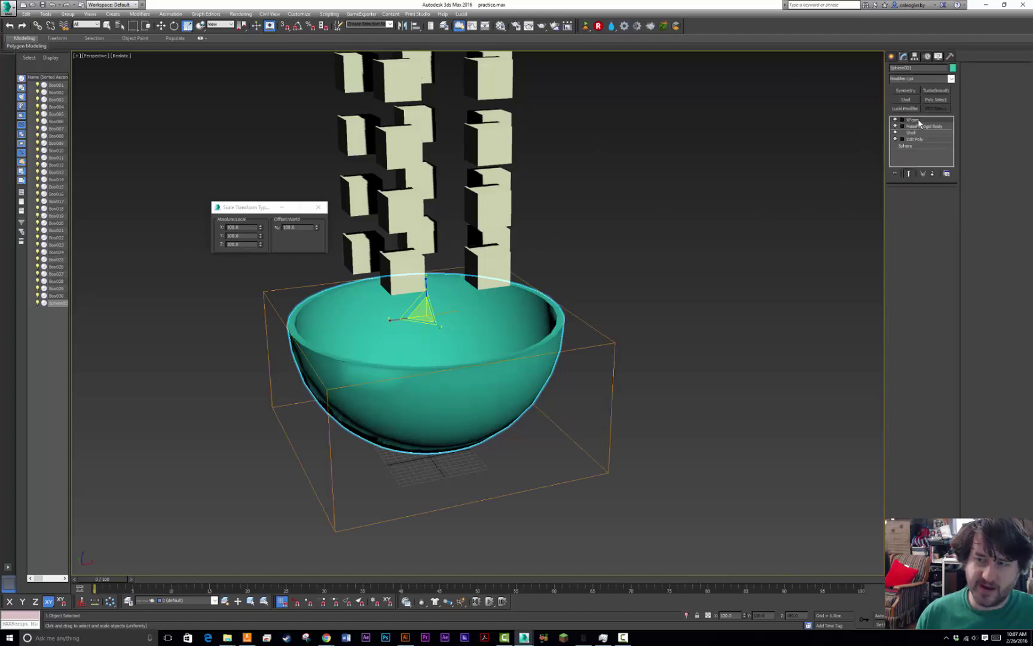
left_click_drag(919, 121, 921, 133)
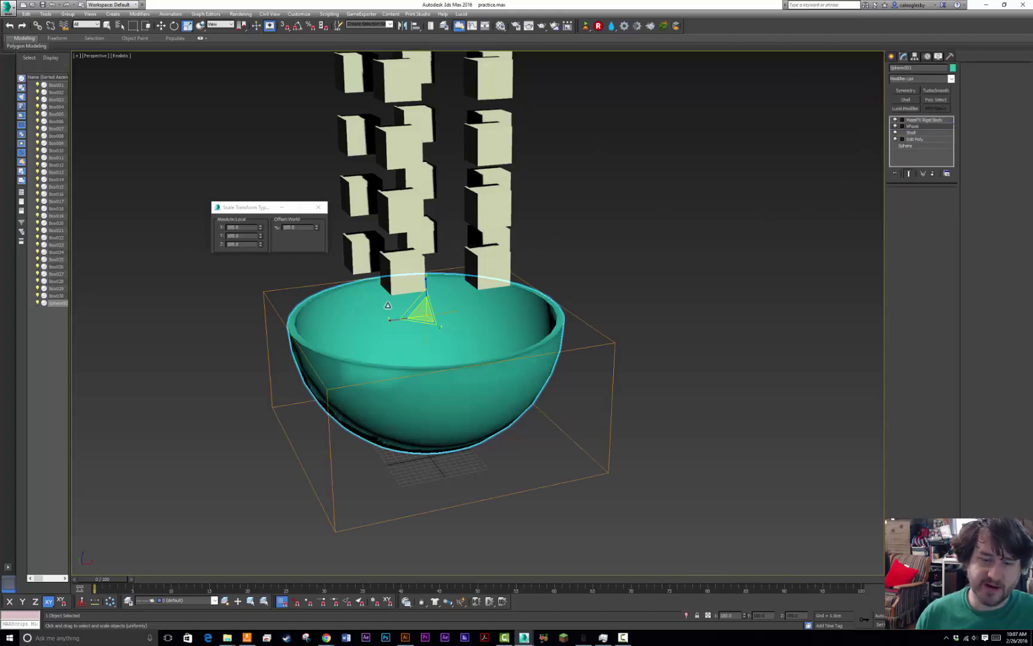
- Test the simulation with the bowl's transform reset, rewind it, and run it again
left_click(489, 602)
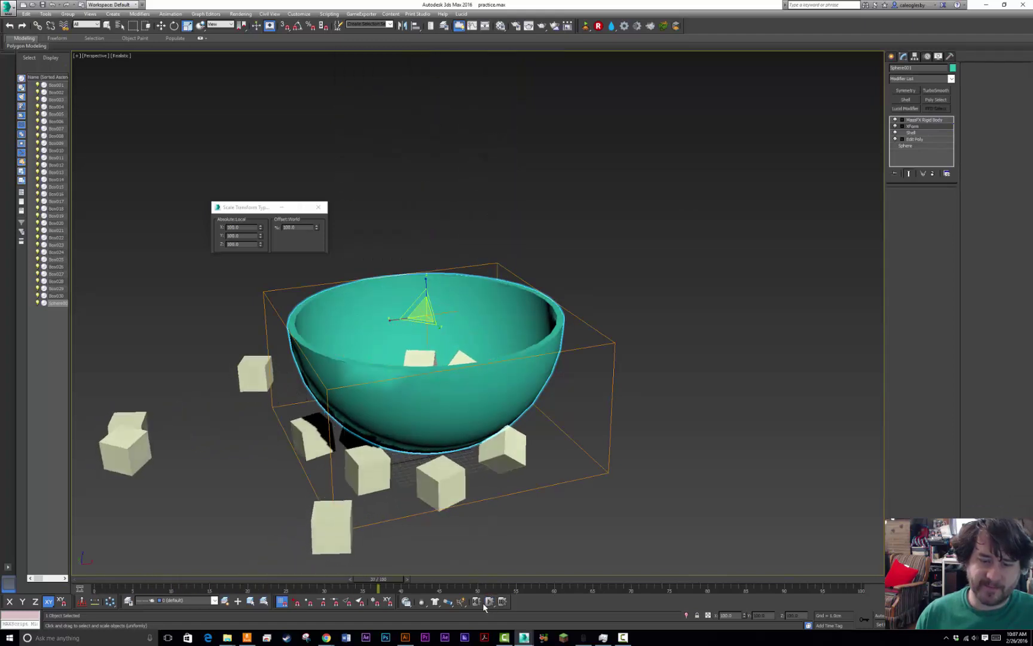
left_click(478, 602)
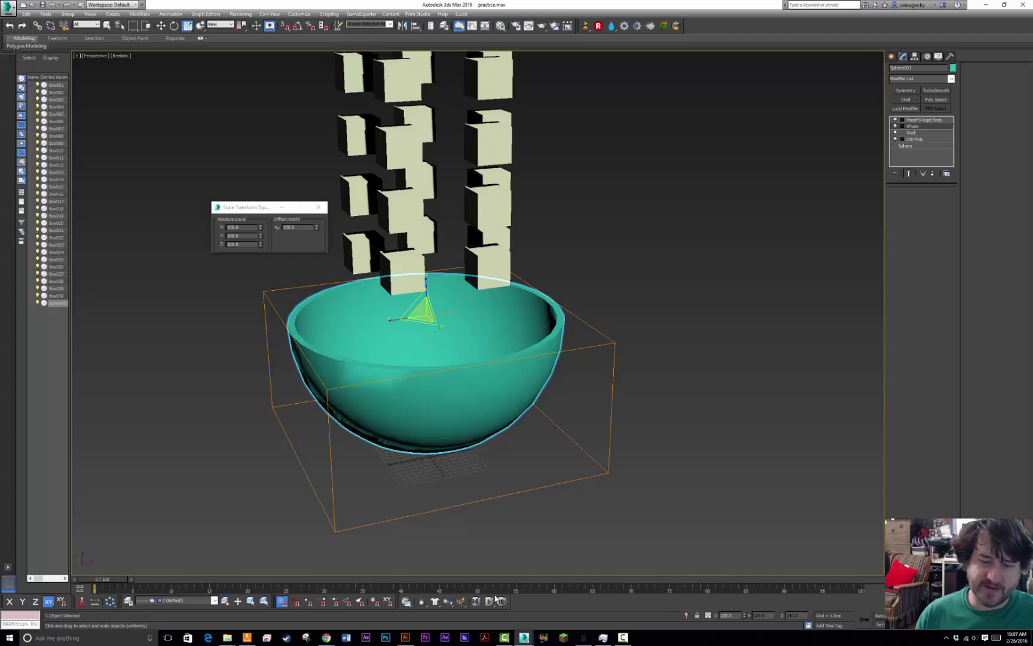
left_click(491, 602)
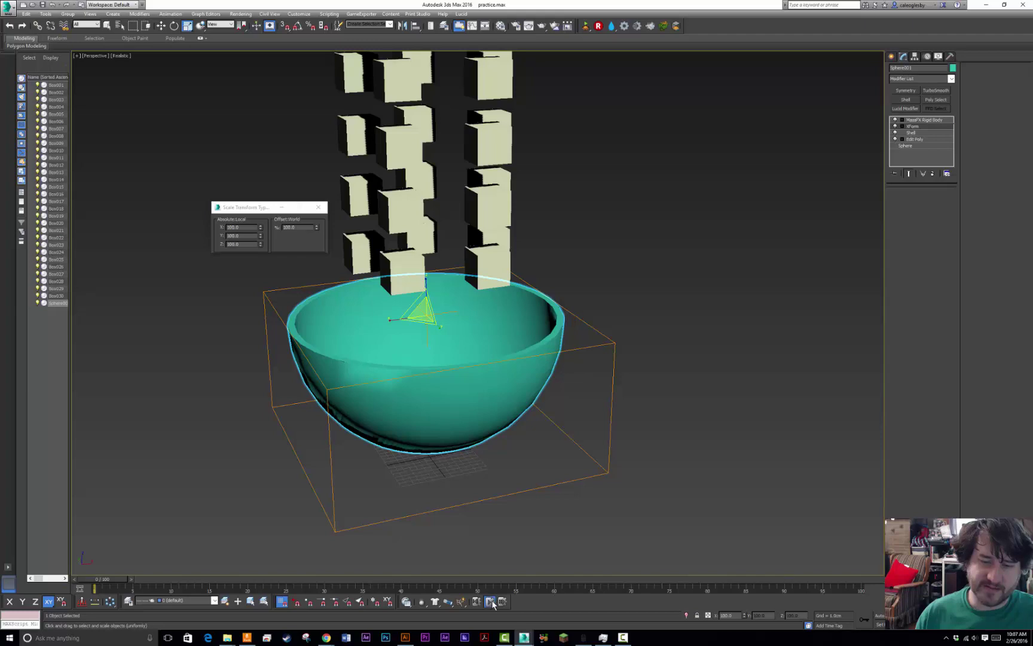
- Set the rigid body Substeps to 16 in the MassFX scene settings
left_click(406, 602)
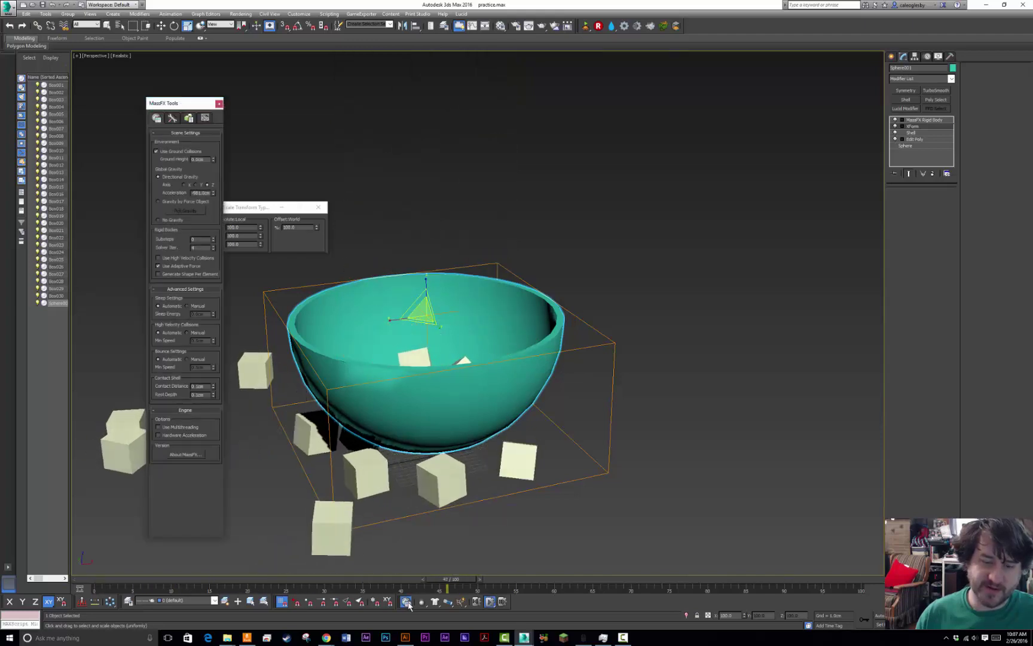
left_click_drag(195, 240, 119, 237)
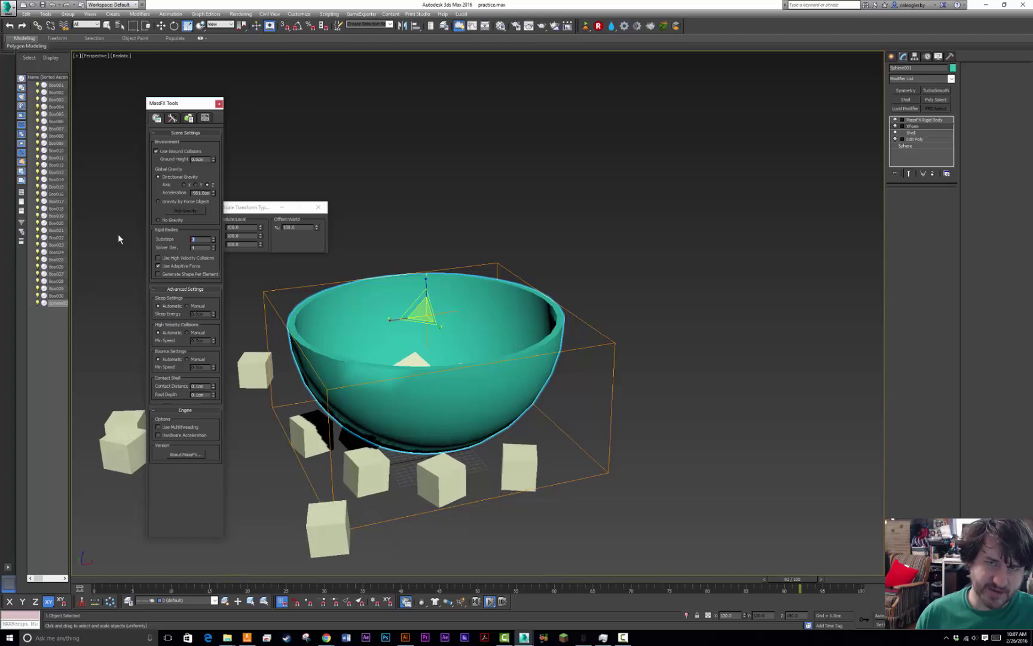
type("16")
key("Return")
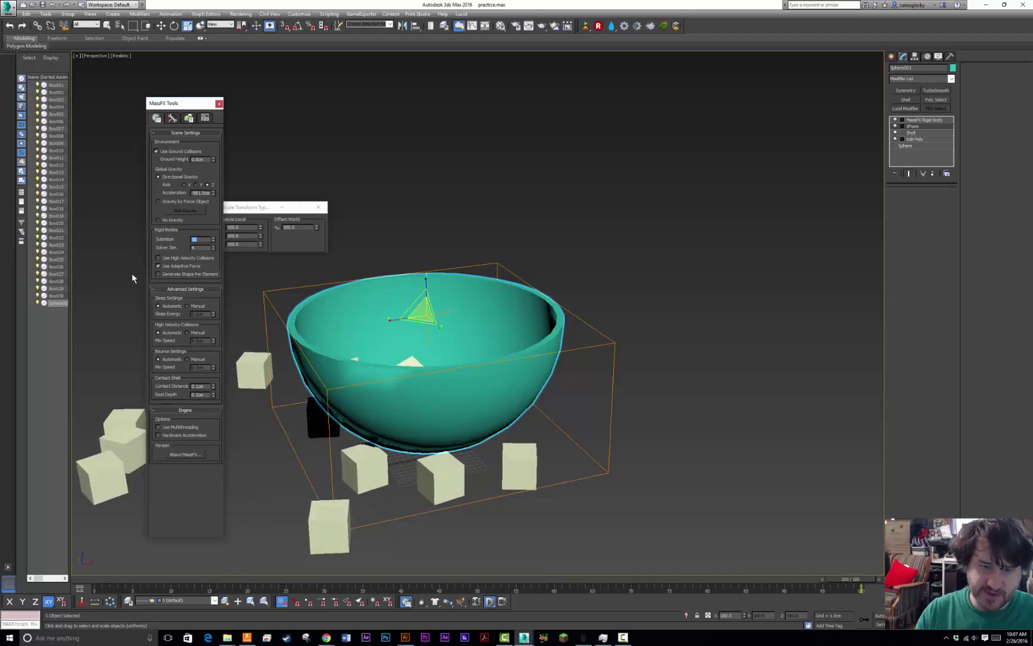
- Reset the simulation, rerun it with the increased substeps, and stop it with the boxes in the bowl
left_click(476, 601)
middle_click_drag(498, 296, 472, 308, "alt")
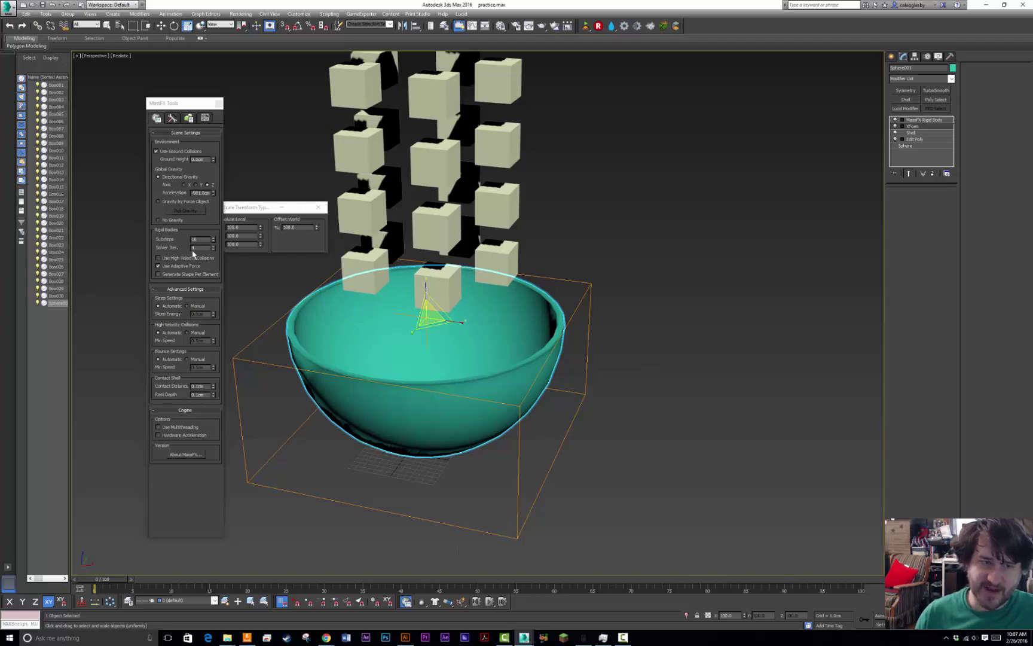
left_click(491, 602)
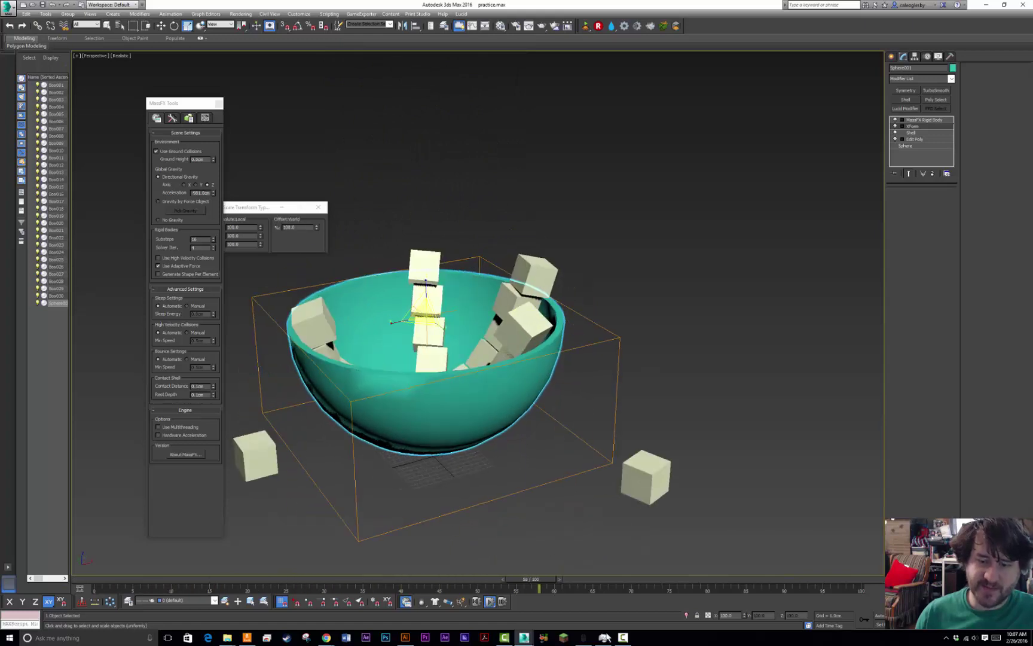
left_click(492, 602)
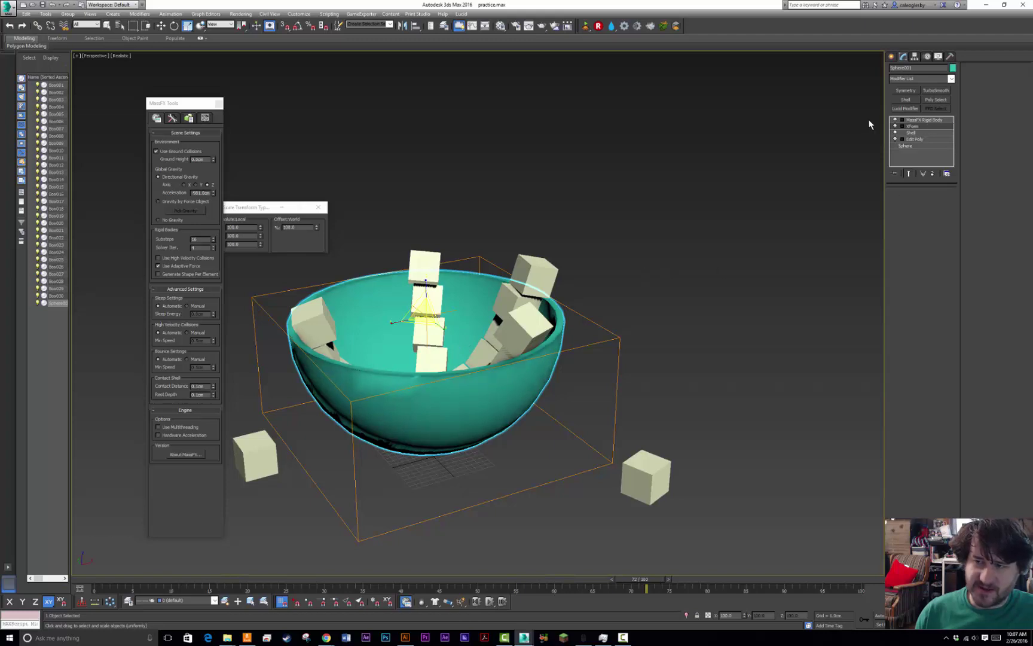
- Try deleting the XForm modifier from the bowl's modifier stack
left_click(935, 174)
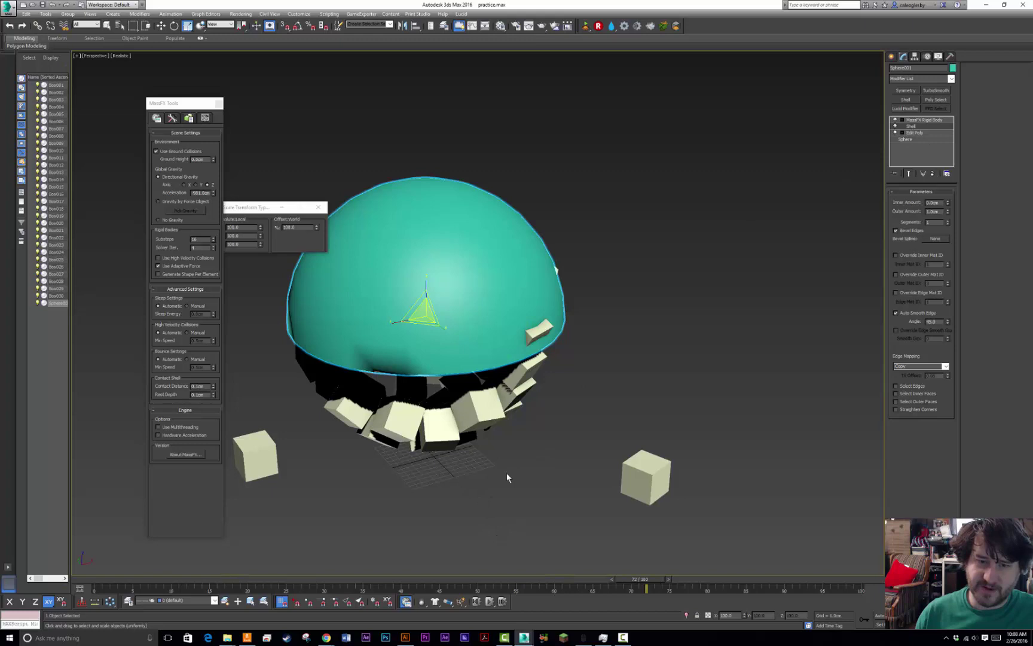
middle_click_drag(454, 376, 457, 398)
scroll(458, 397, "down", 1)
scroll(458, 398, "up", 1)
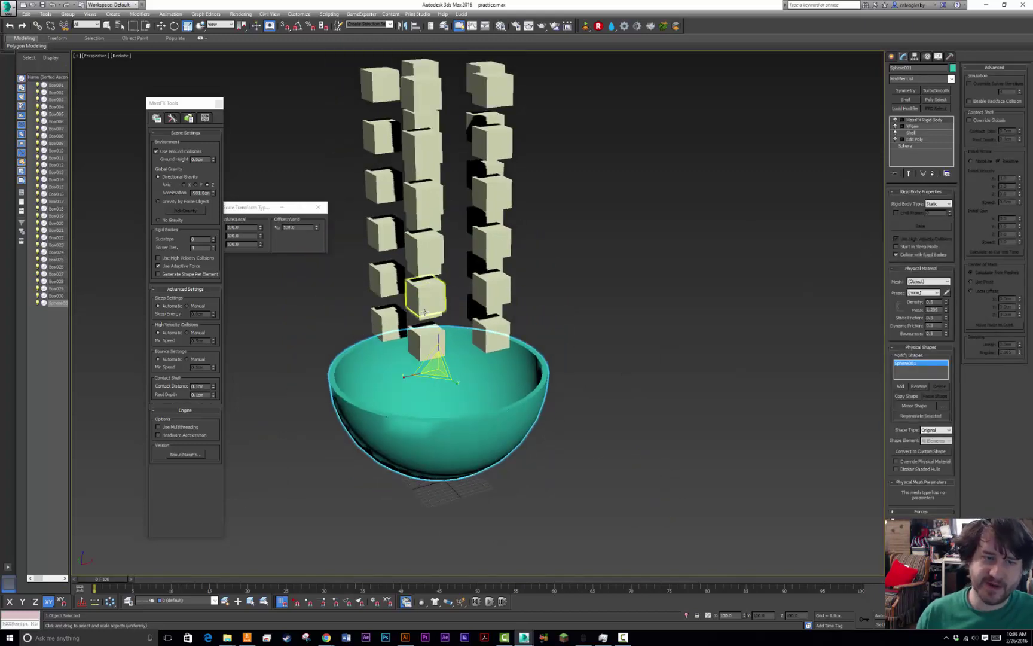
- Undo the recent changes to the bowl's modifier stack and delete the leftover top modifier
key("ctrl+z")
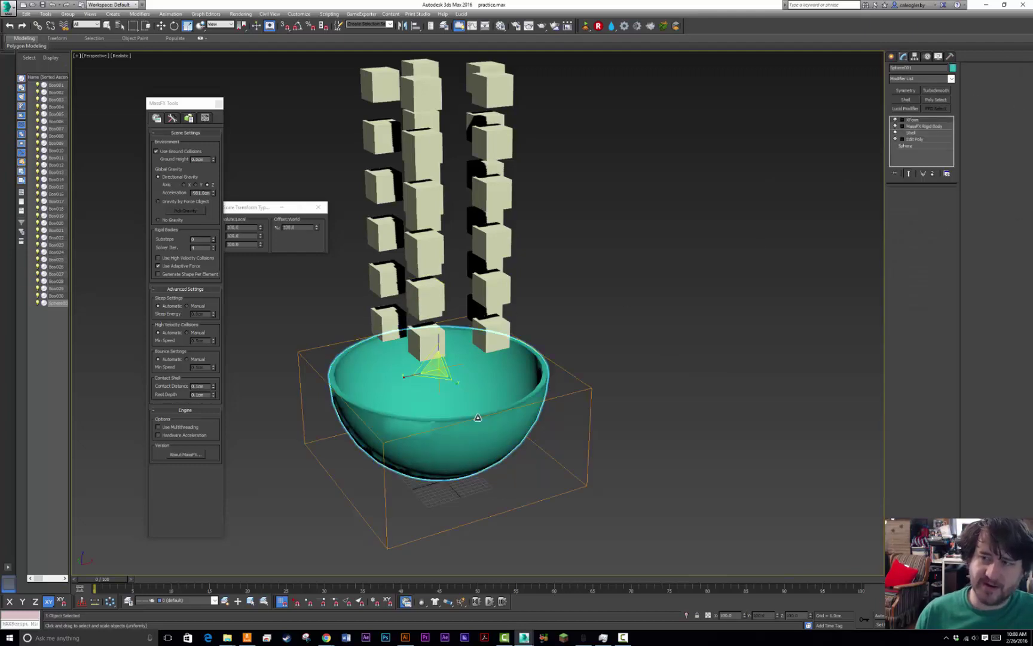
key("ctrl+z")
key("ctrl+z")
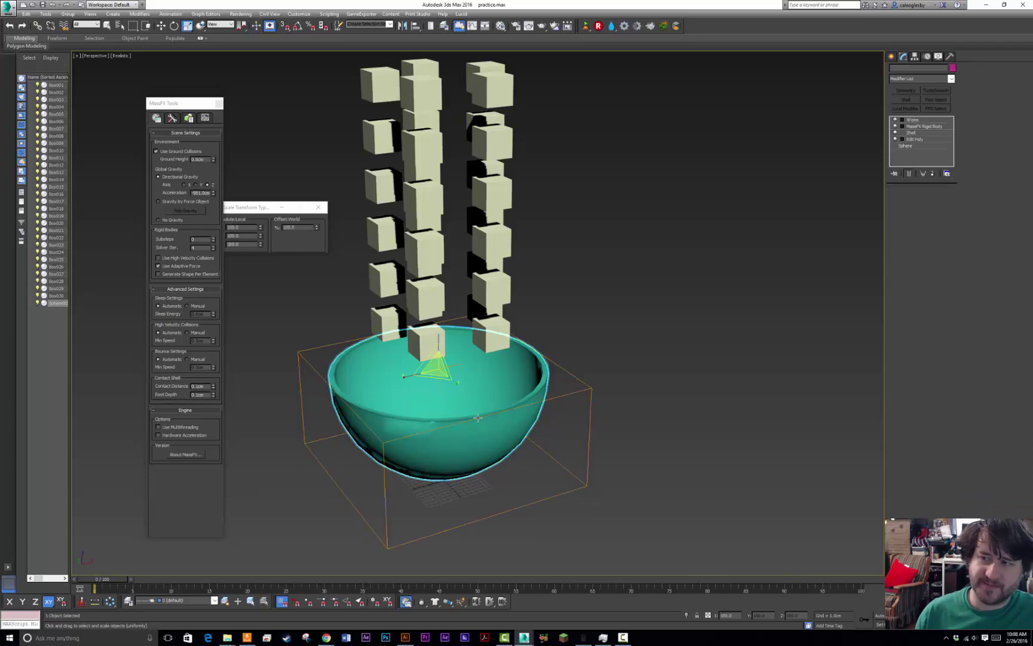
key("ctrl+z")
key("ctrl+z")
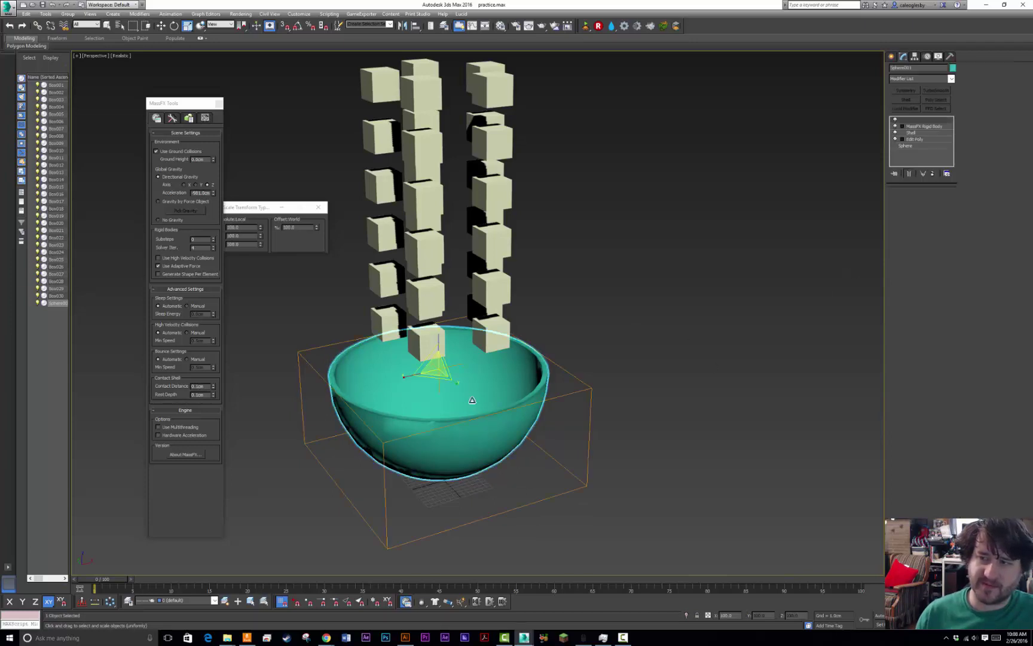
left_click(933, 174)
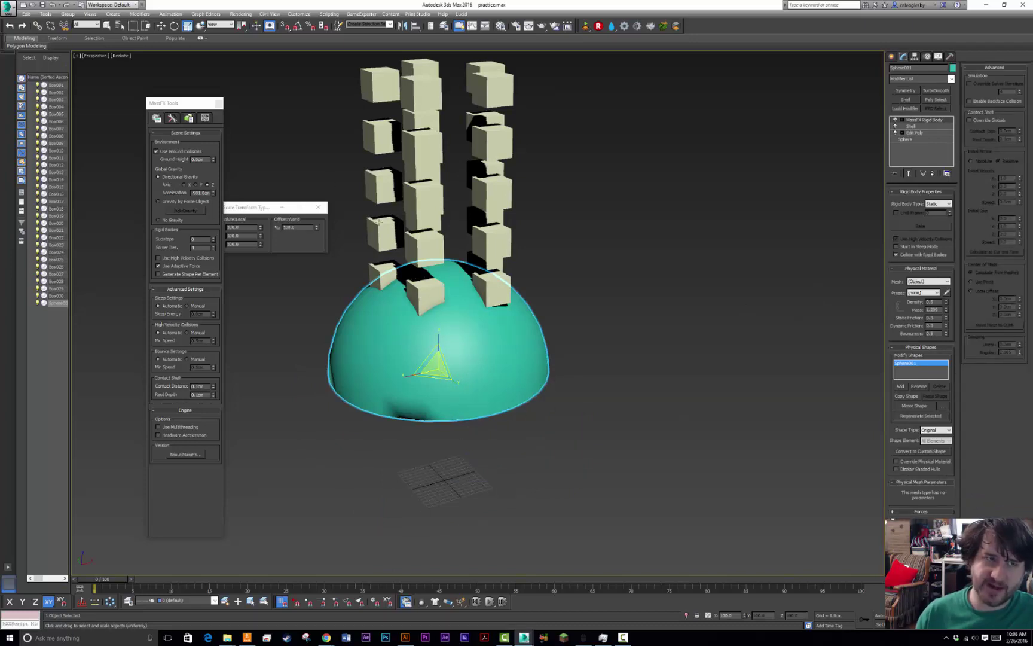
- Reopen practice.max from the recent documents without saving the current changes, and continue past the missing external files
left_click(9, 12)
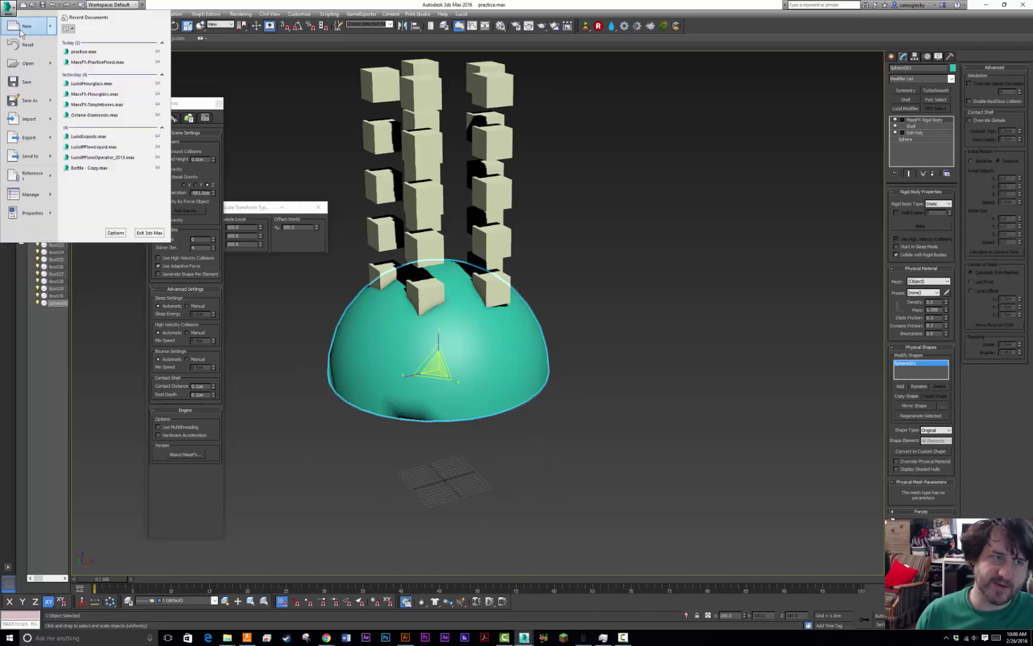
left_click(98, 53)
left_click(515, 330)
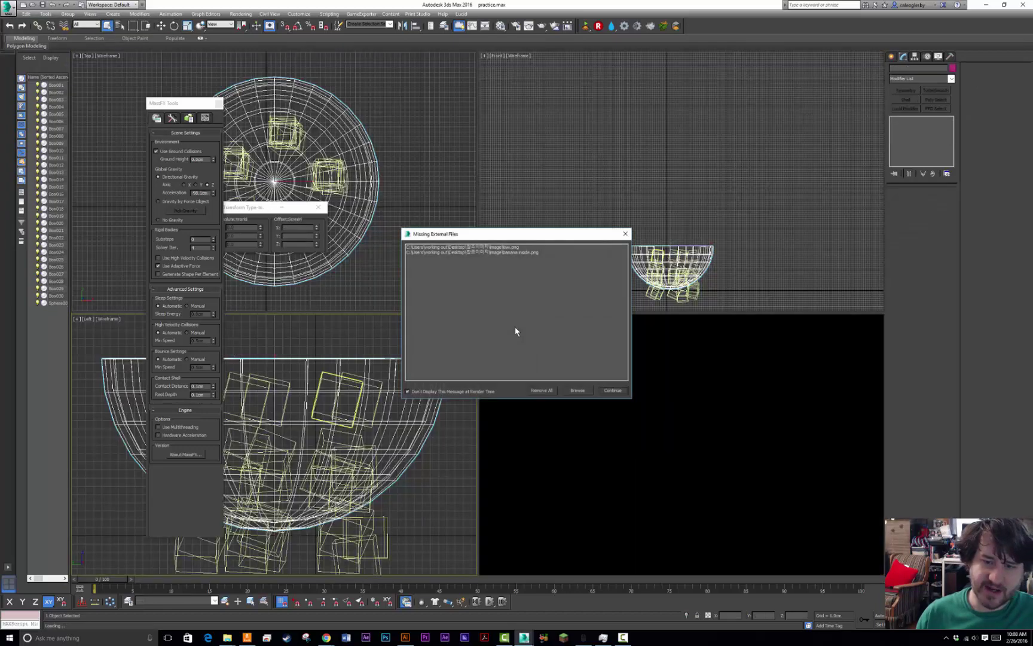
left_click(609, 390)
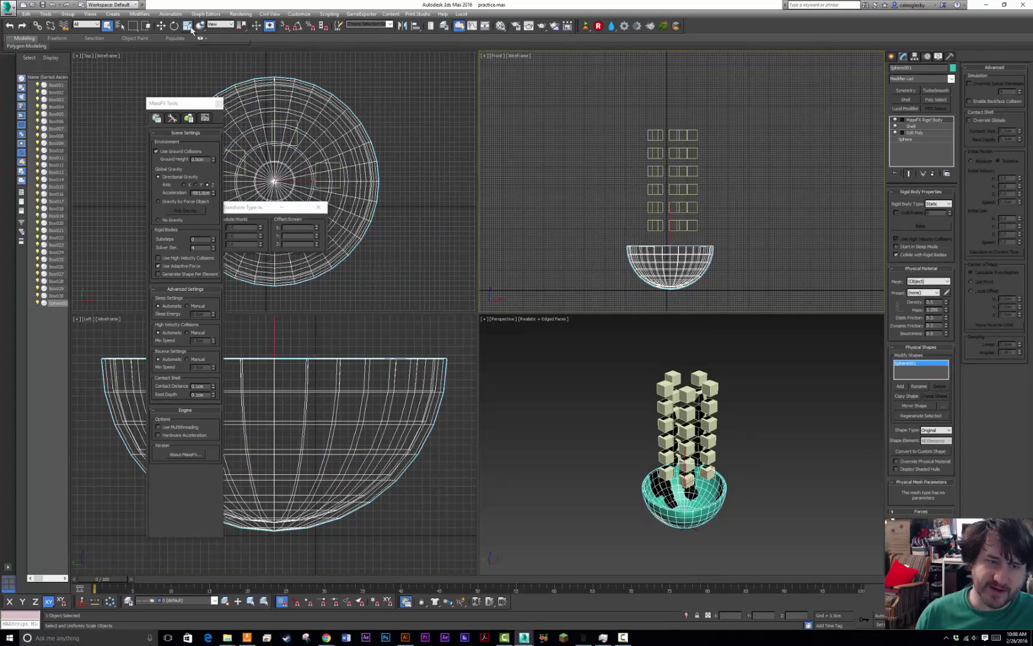
- Set the bowl's absolute local Z scale to 100 with the Scale Transform Type-In, removing its negative scale
left_click(187, 26)
left_click_drag(258, 208, 456, 277)
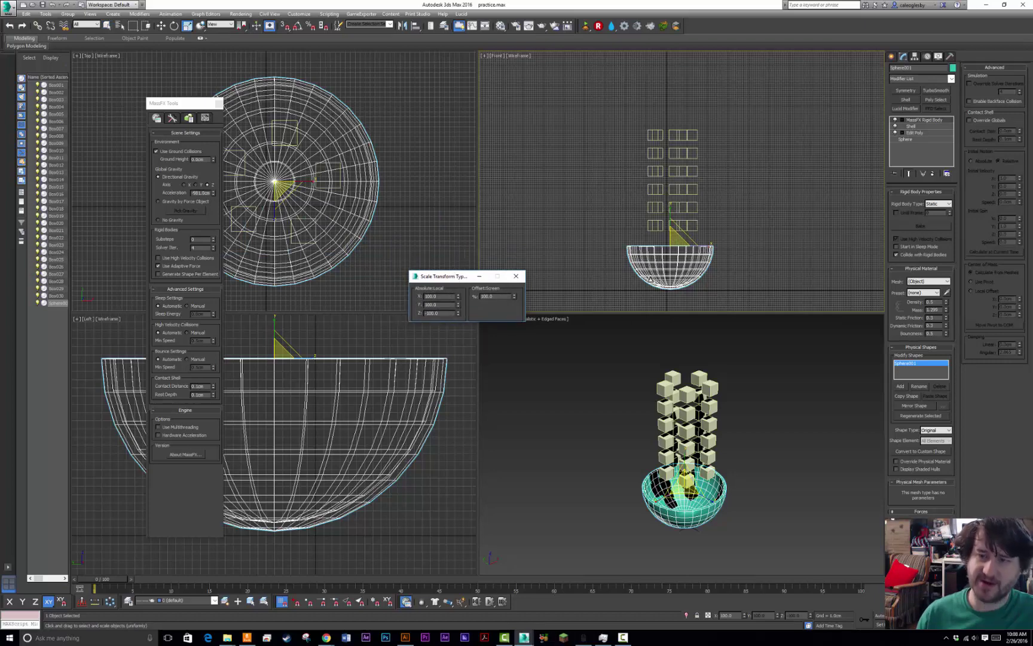
scroll(637, 240, "up", 2)
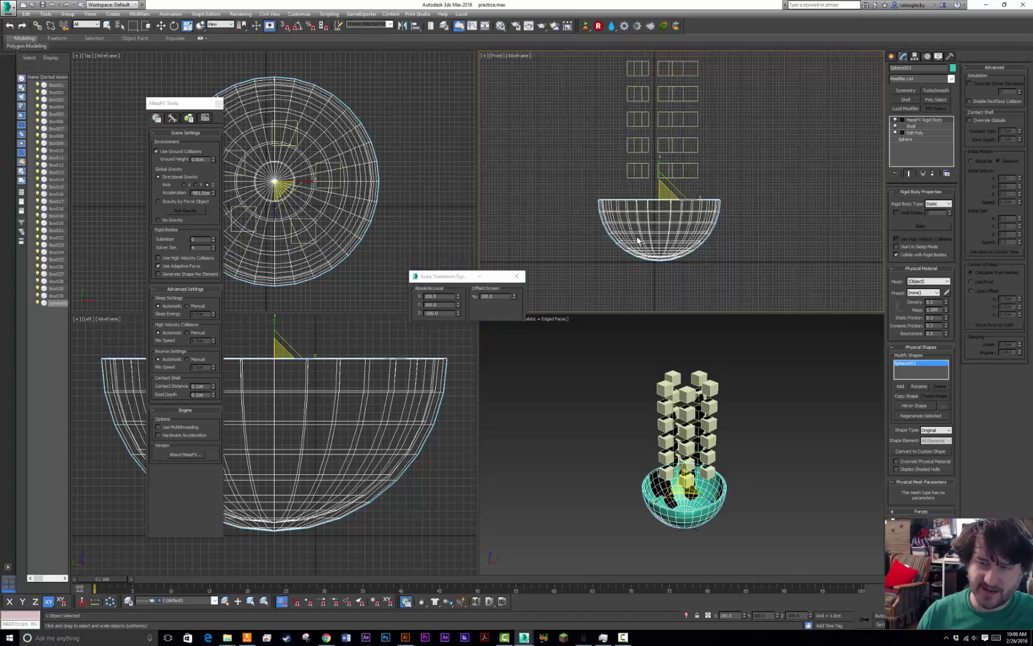
key("w")
key("e")
type("r")
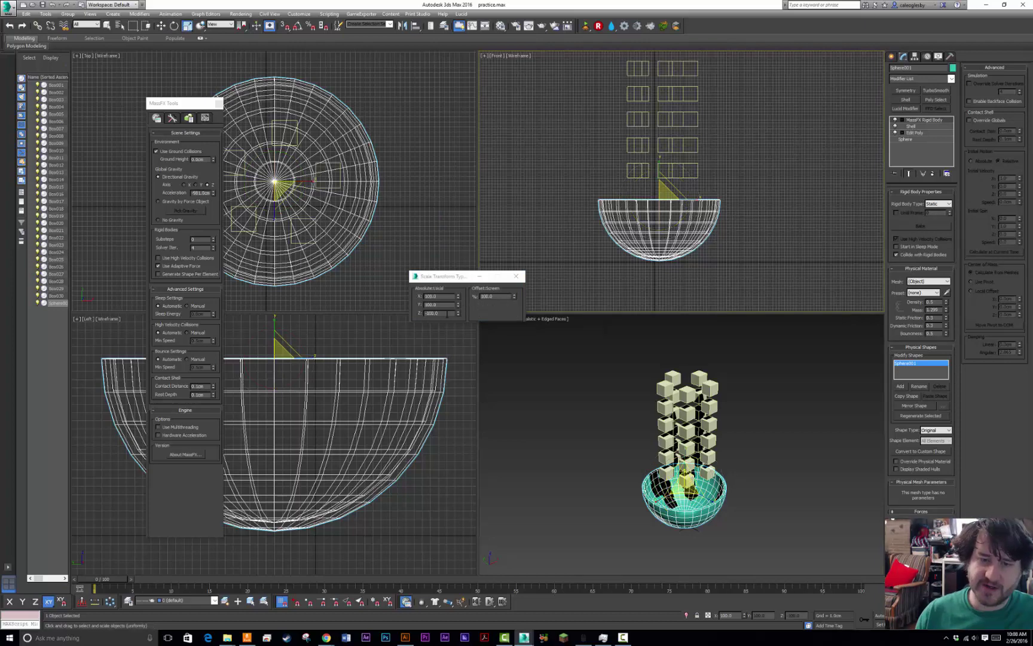
type("100")
key("Return")
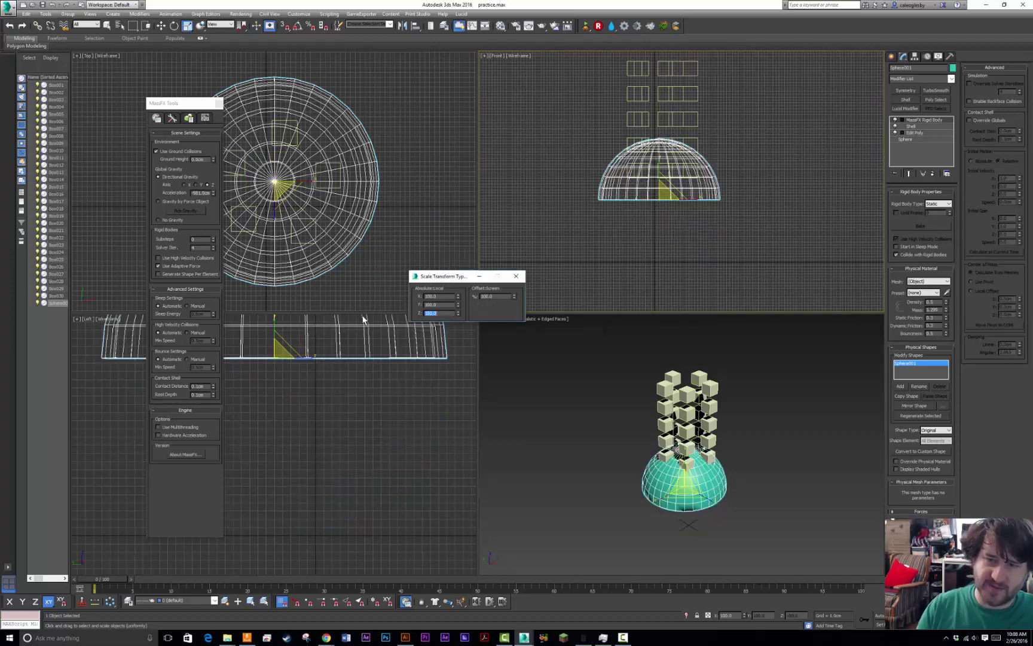
- Set the rigid body Substeps to 16, then run the simulation on the flipped bowl and reset it
right_click(562, 406)
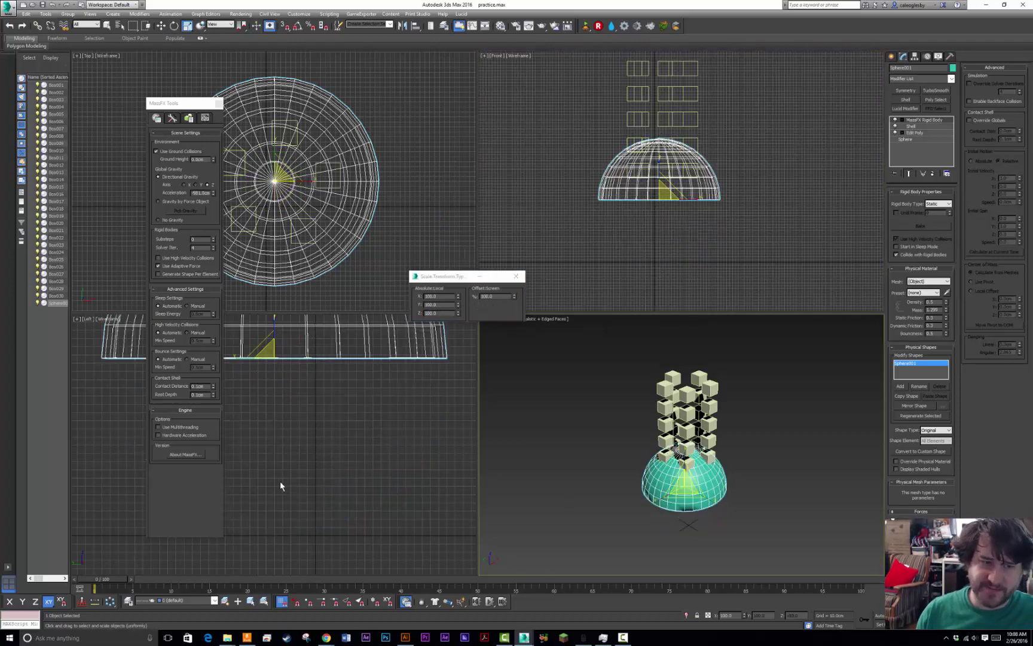
left_click_drag(201, 239, 83, 247)
type("16")
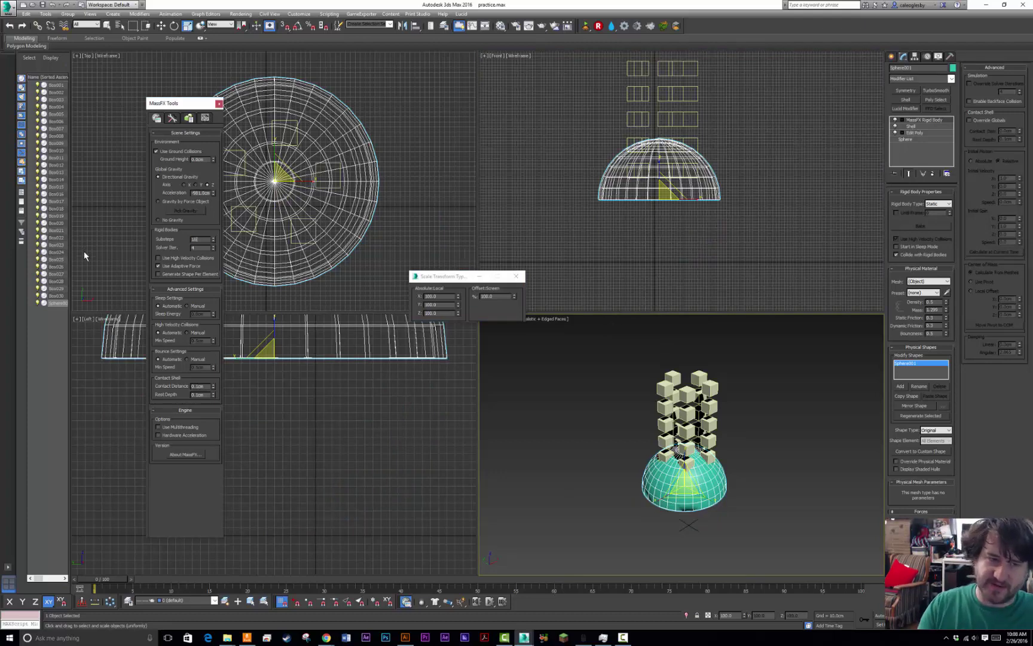
key("Return")
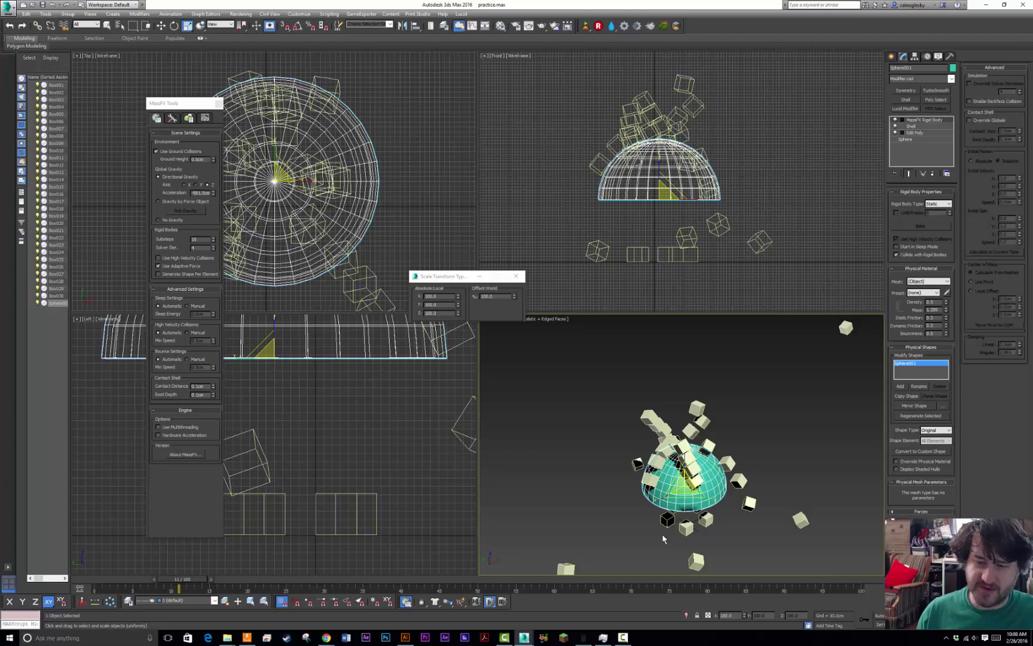
left_click(477, 602)
- Move the upside-down bowl vertically down below the box columns, then run the simulation and reset it
middle_click_drag(696, 219, 681, 245)
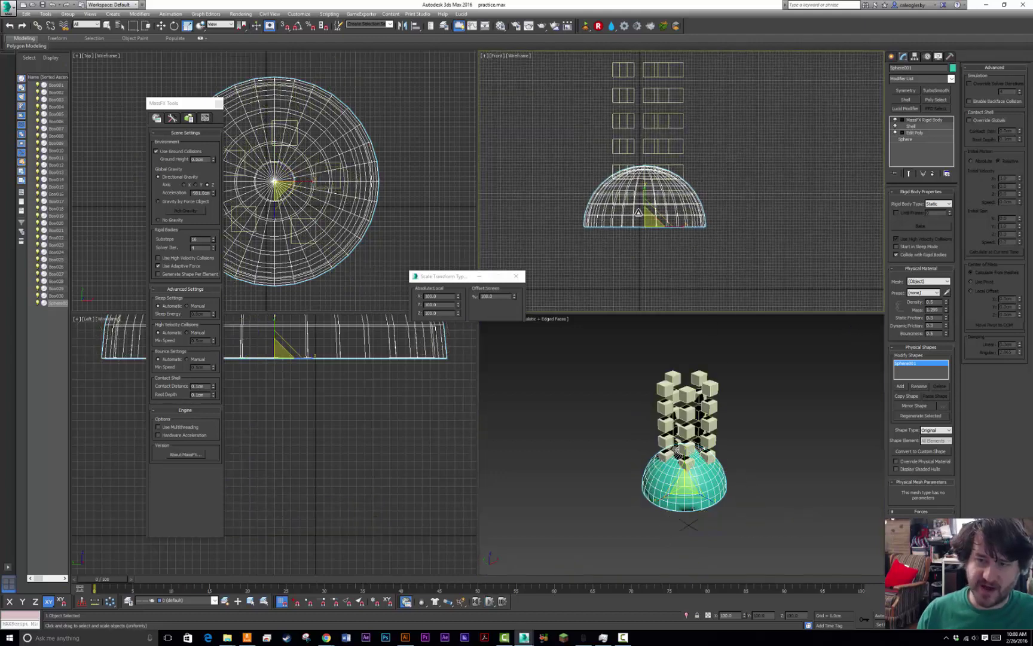
key("w")
left_click_drag(643, 200, 645, 251)
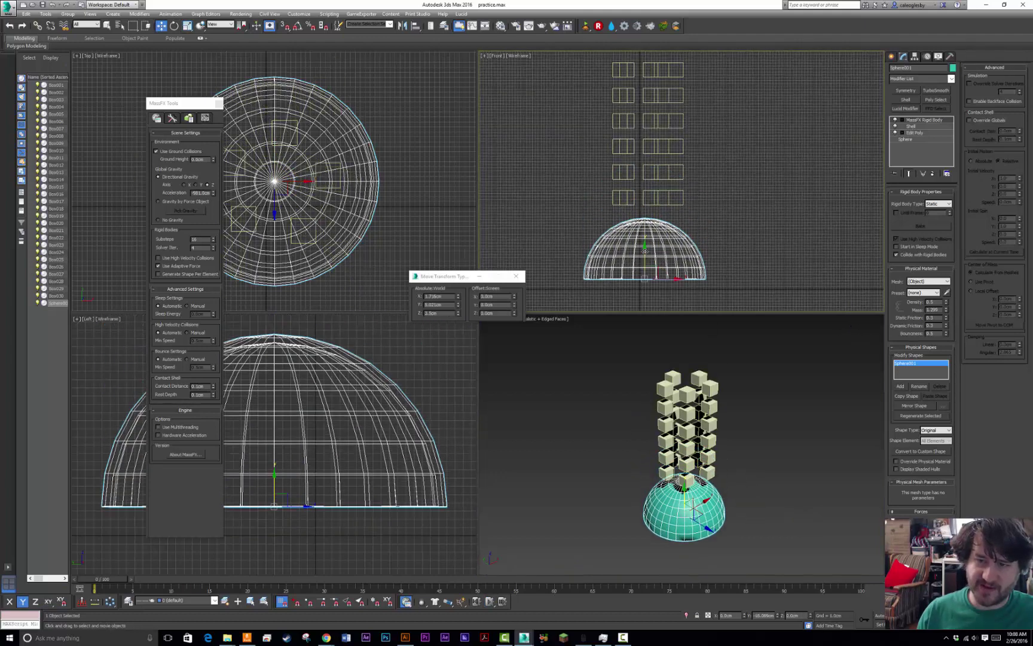
left_click(490, 601)
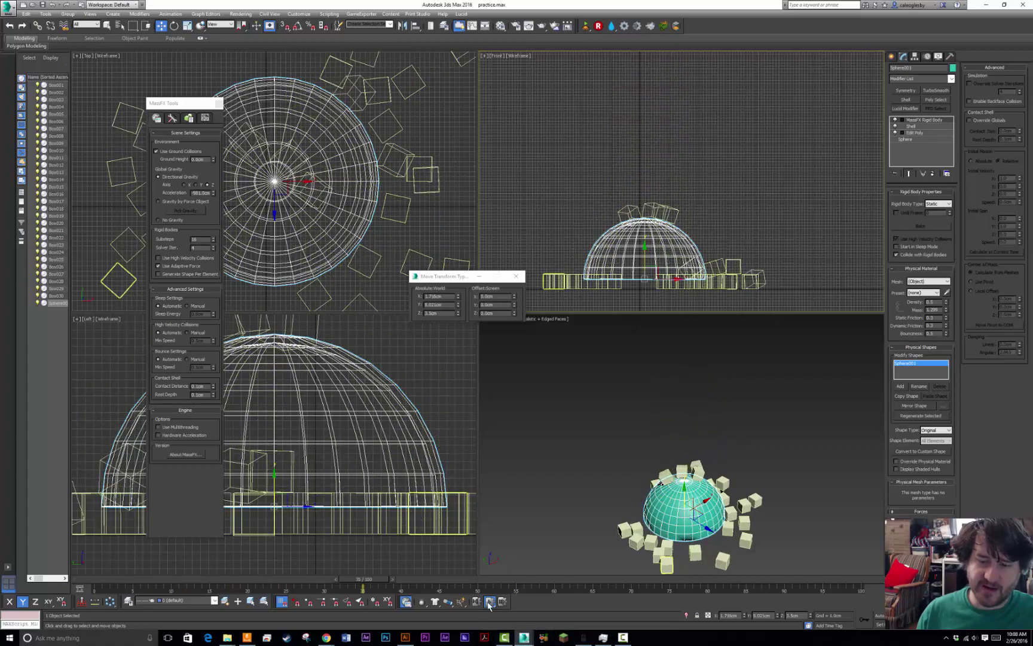
left_click(477, 601)
- Rotate the bowl 180 degrees about the Y axis with angle snap on, so its opening faces up
left_click(687, 537)
key("e")
left_click_drag(686, 504, 791, 431)
right_click(791, 431)
key("a")
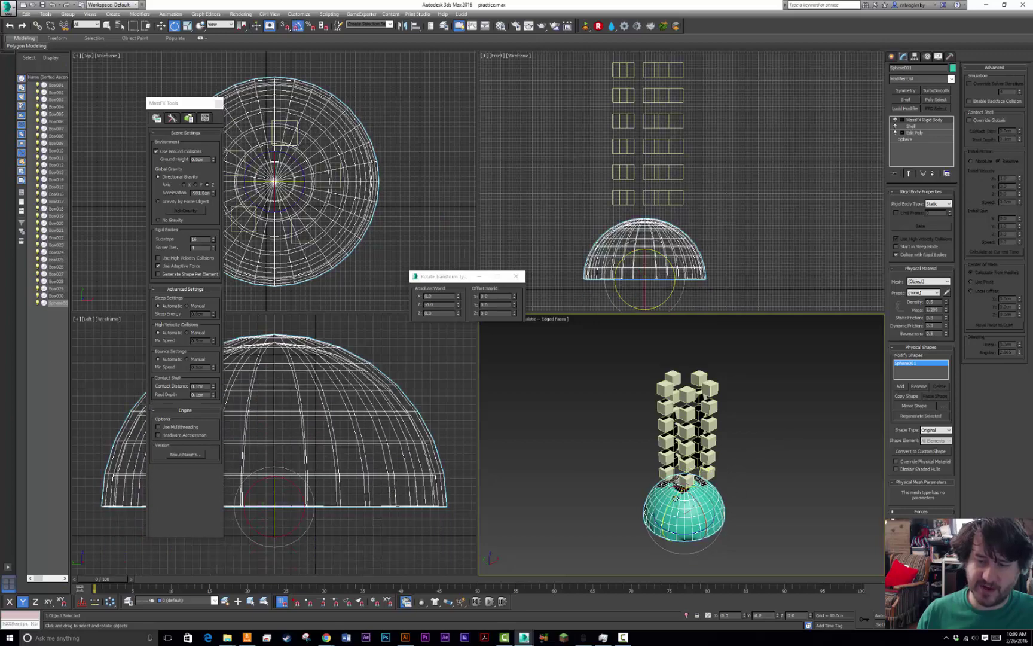
left_click_drag(675, 498, 730, 451)
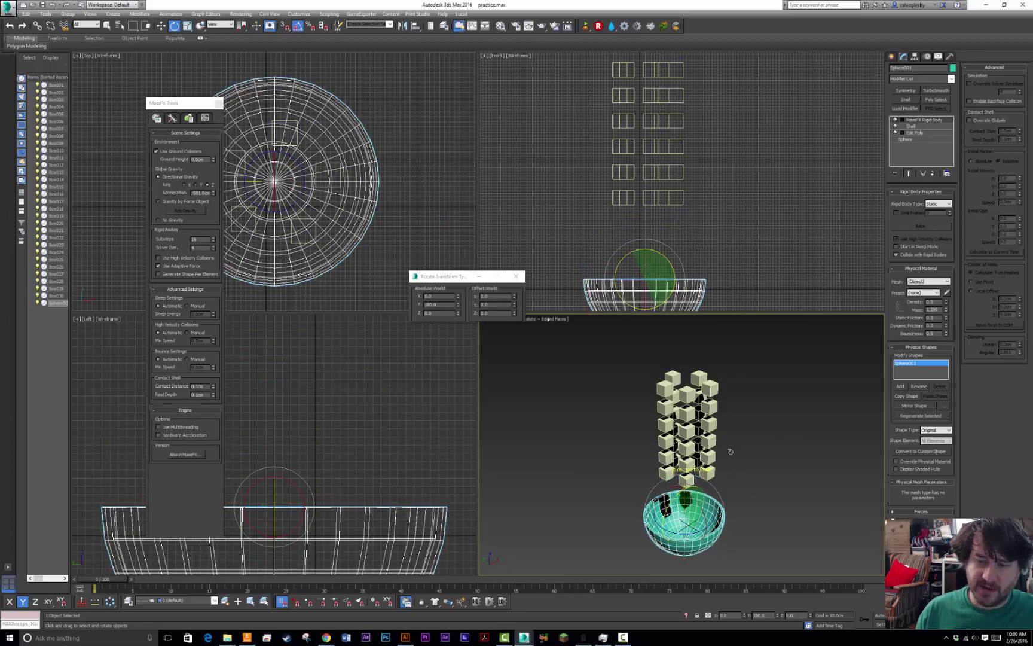
- Move the bowl vertically up in the Front view until its rim sits just beneath the box columns
key("w")
middle_click_drag(651, 267, 656, 228)
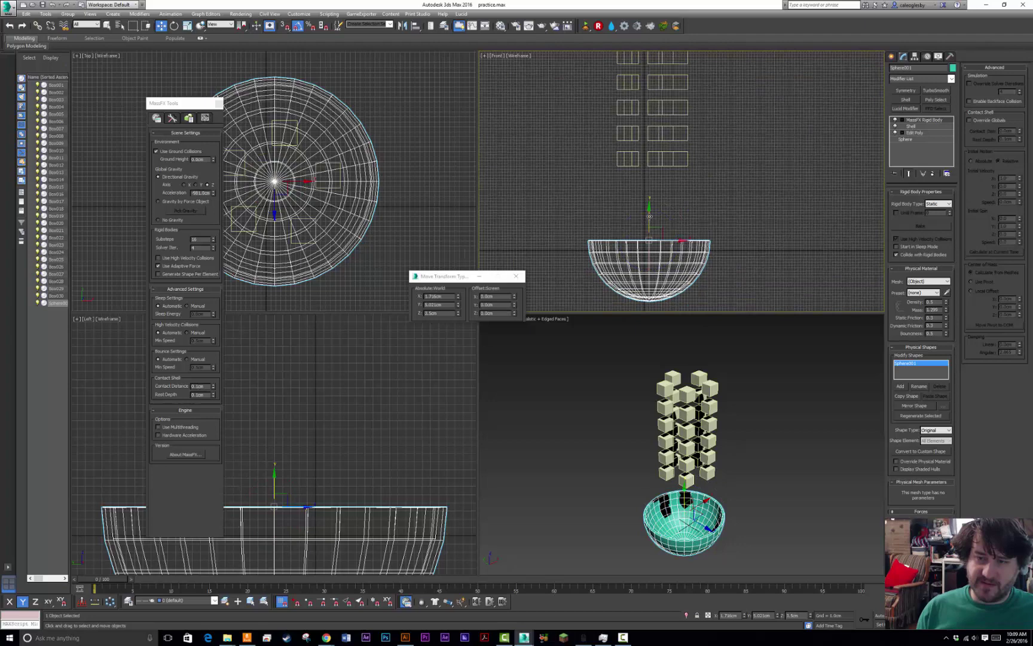
left_click_drag(649, 217, 649, 157)
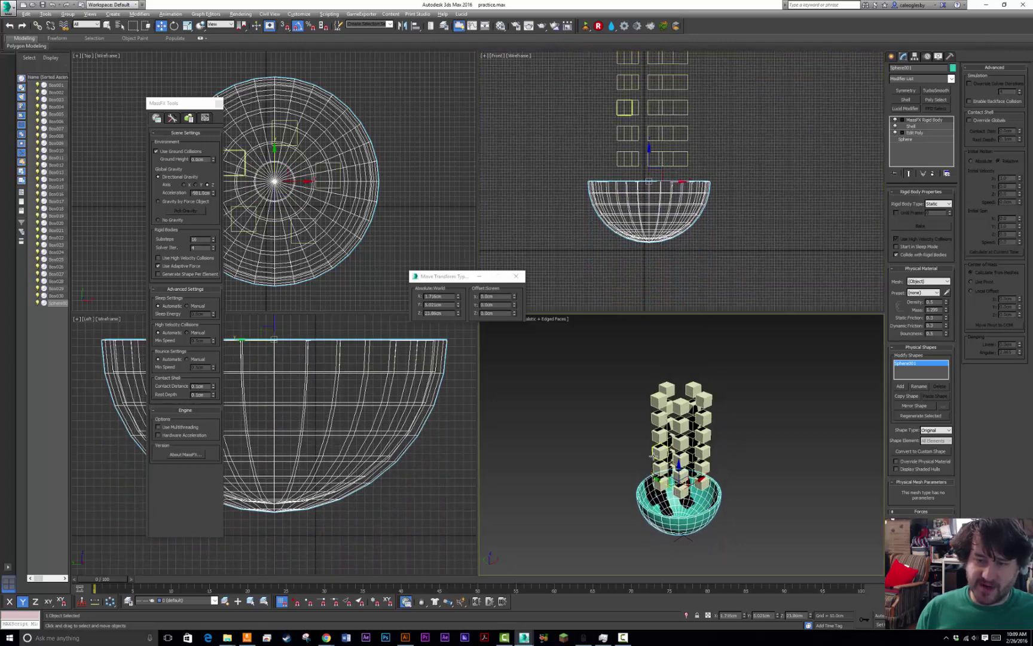
- Maximize the Perspective view and run the simulation of boxes dropping into the bowl, then restart it from the first frame
key("alt+w")
left_click_drag(455, 282, 274, 129)
left_click(491, 602)
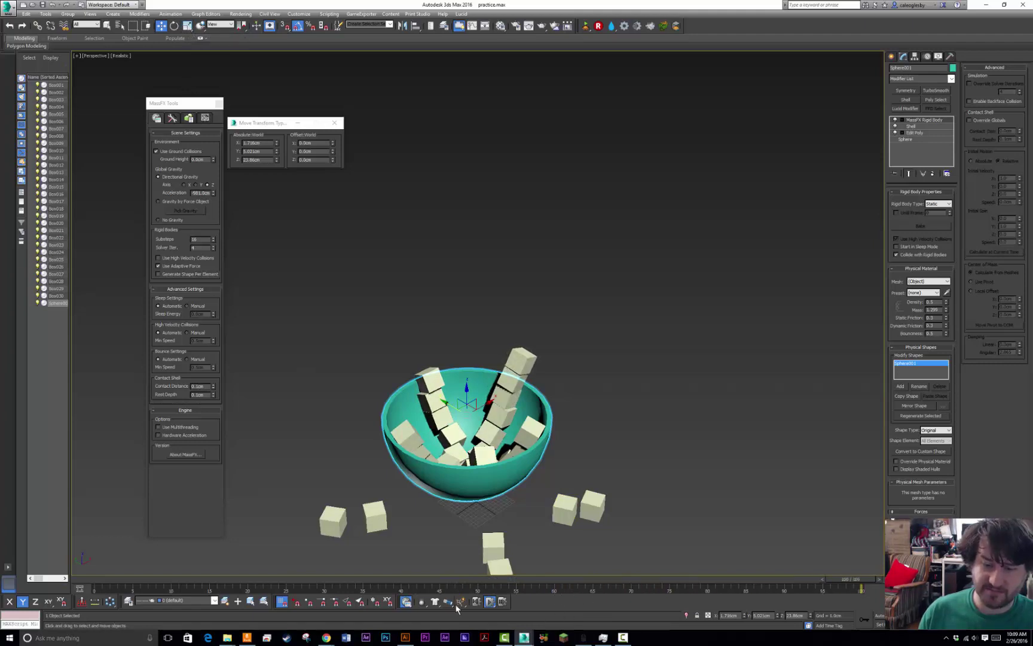
left_click(489, 602)
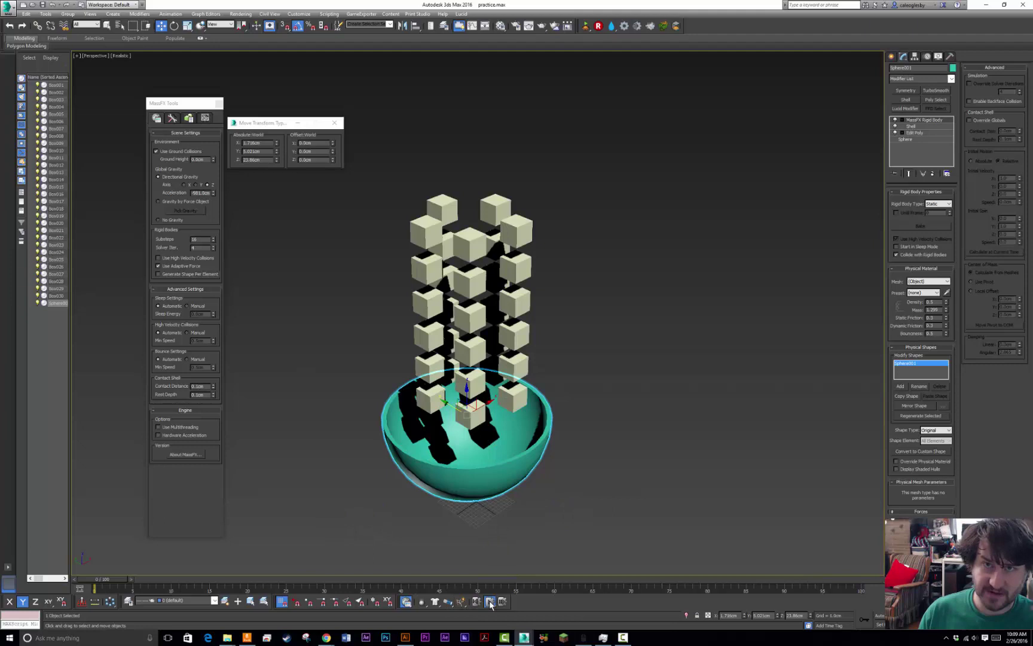